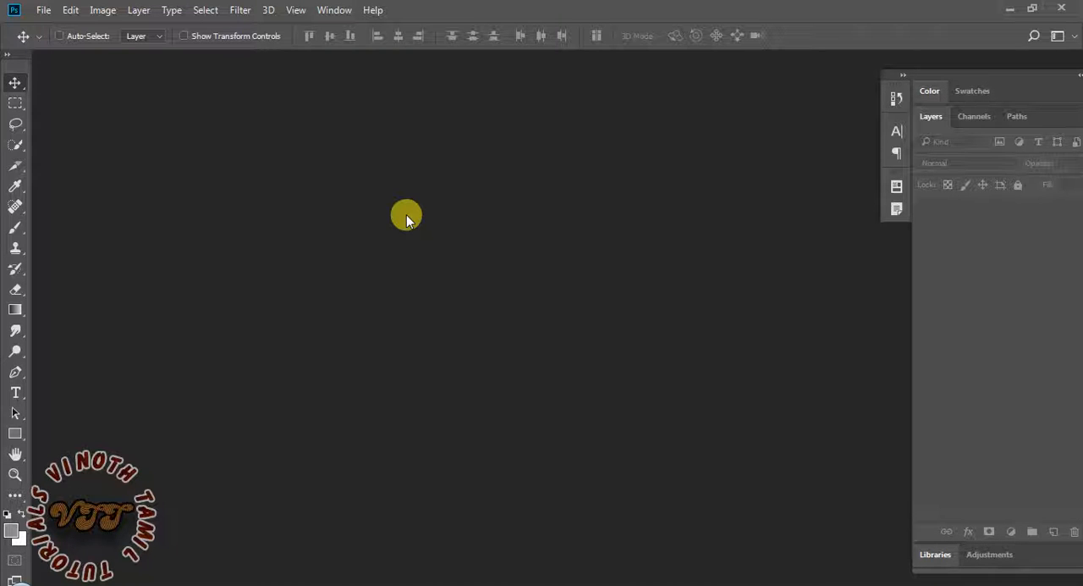
# Create a new landscape document 10 x 8 inches at 300 pixels/inch, RGB Color, with a white background
pyautogui.hotkey('ctrl', 'n')
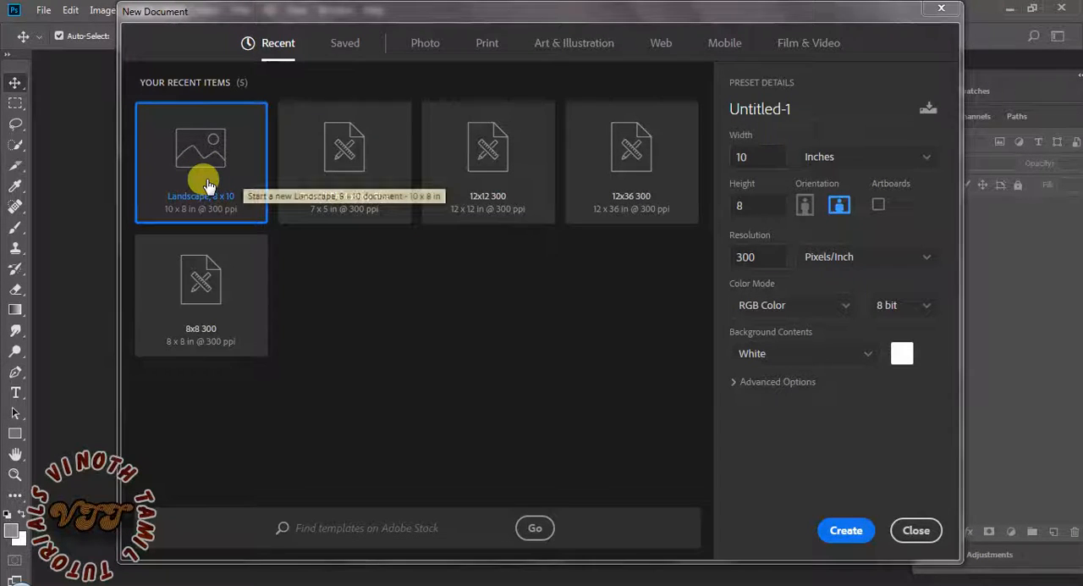
pyautogui.click(840, 530)
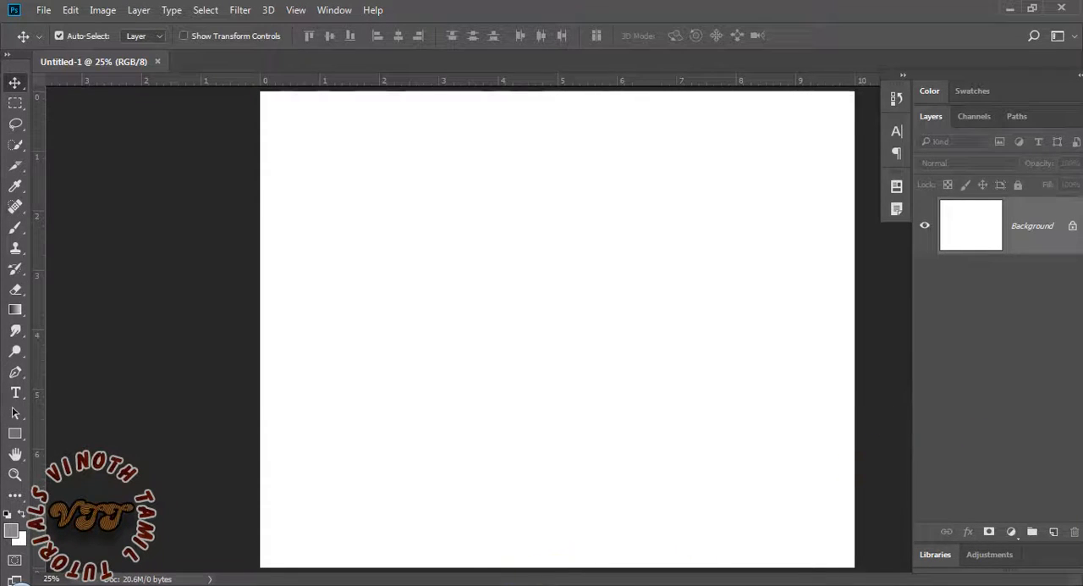
# Switch to Adobe Bridge and open 15.jpg, 17.jpg, 23.jpg and 25.jpg from the New2 folder in Photoshop
pyautogui.click(423, 584)
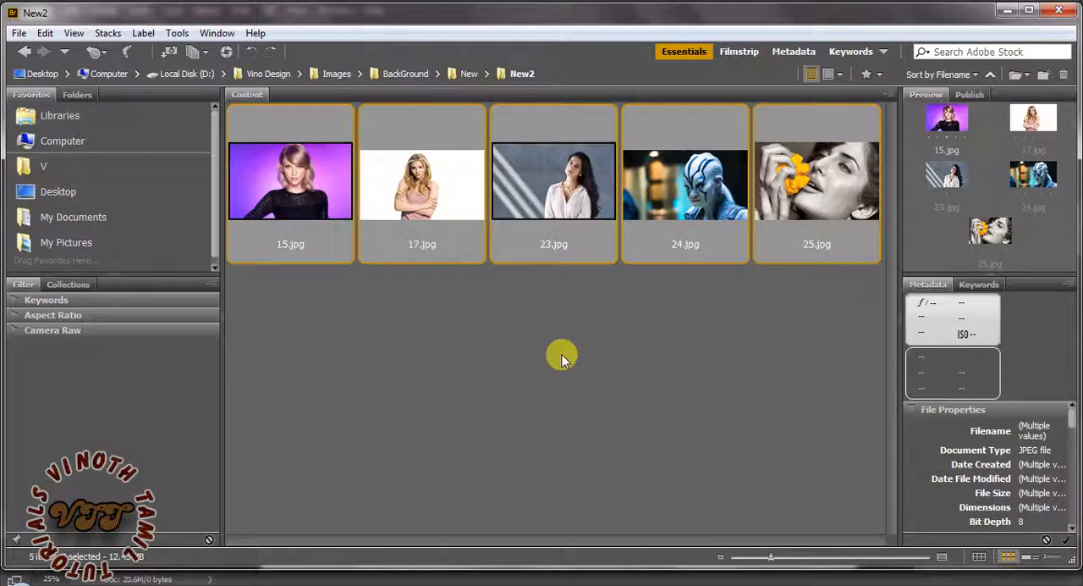
pyautogui.click(283, 209)
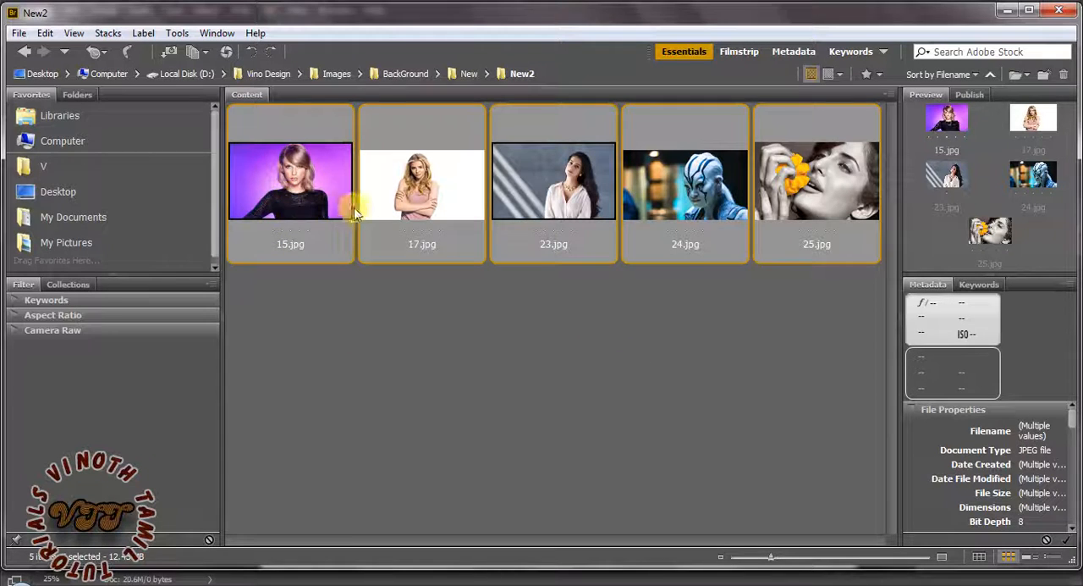
pyautogui.keyDown('ctrl'); pyautogui.click(457, 191); pyautogui.keyUp('ctrl')
pyautogui.keyDown('ctrl'); pyautogui.click(585, 216); pyautogui.keyUp('ctrl')
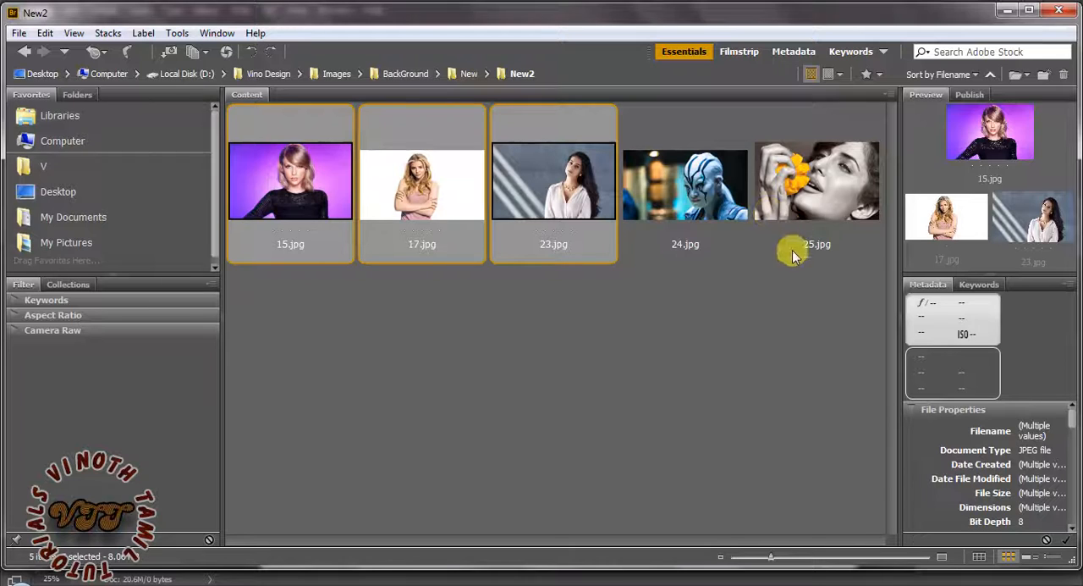
pyautogui.keyDown('ctrl'); pyautogui.click(810, 207); pyautogui.keyUp('ctrl')
pyautogui.rightClick(421, 184)
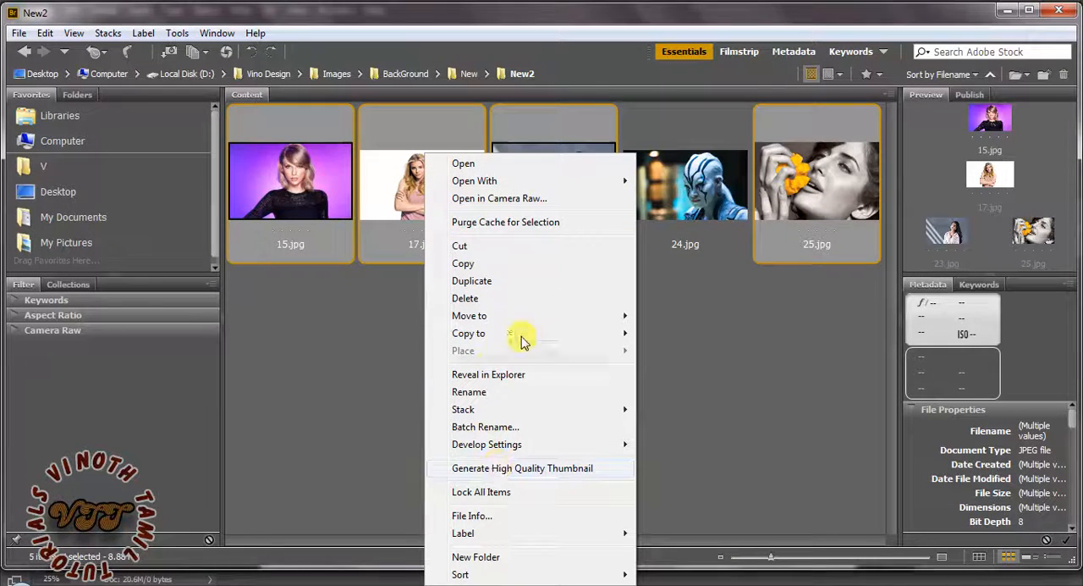
pyautogui.click(468, 166)
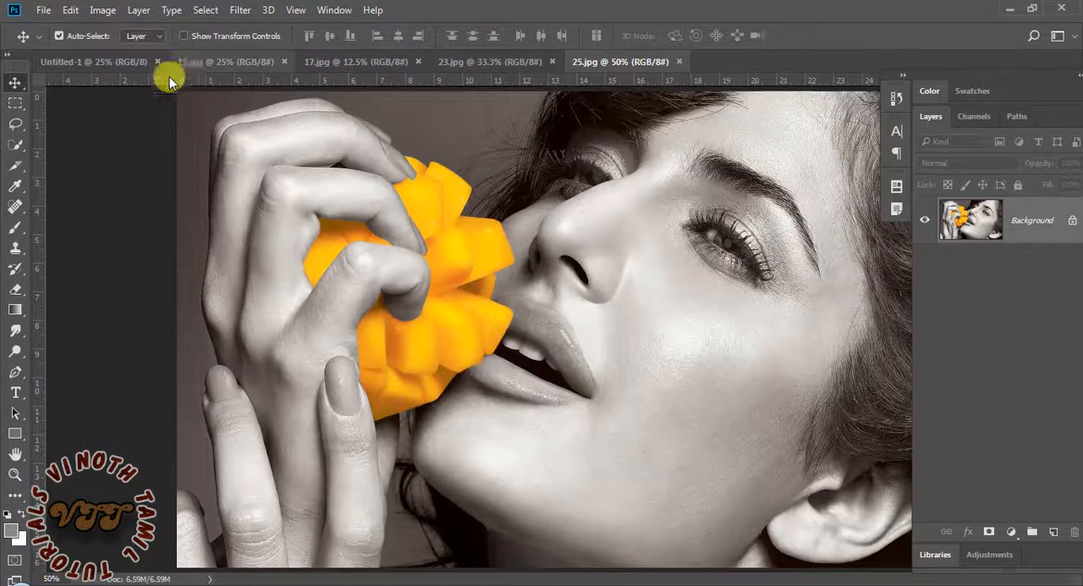
# Look through the blank document and the four opened photos, comparing their canvases and layers
pyautogui.click(138, 61)
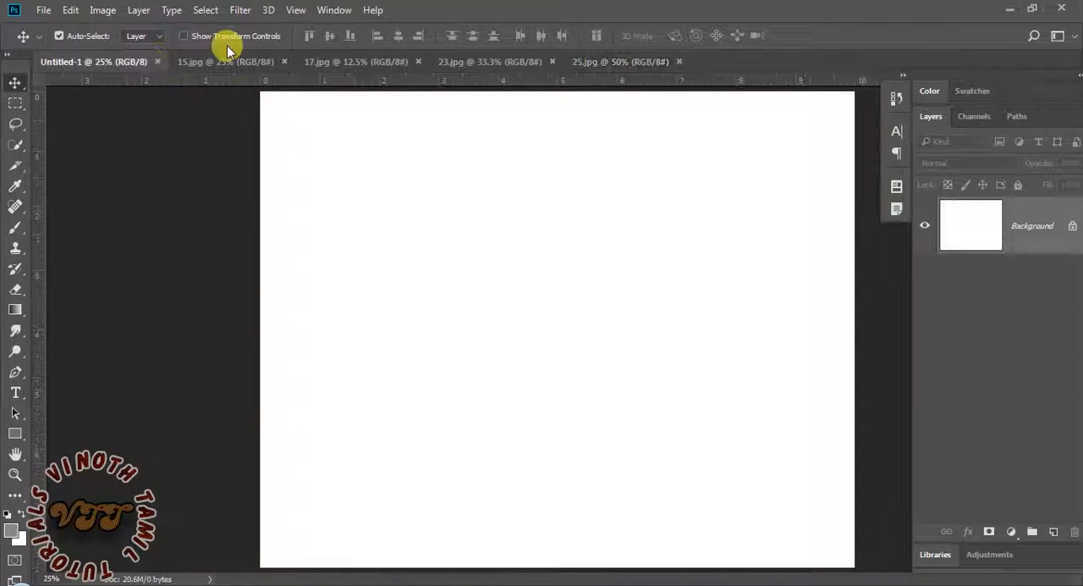
pyautogui.click(228, 64)
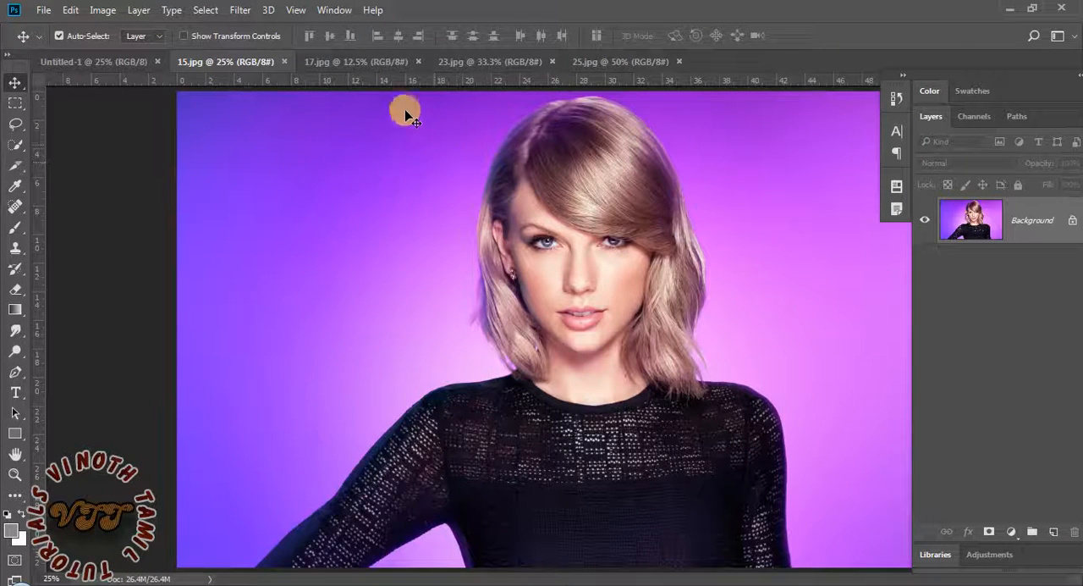
pyautogui.click(344, 61)
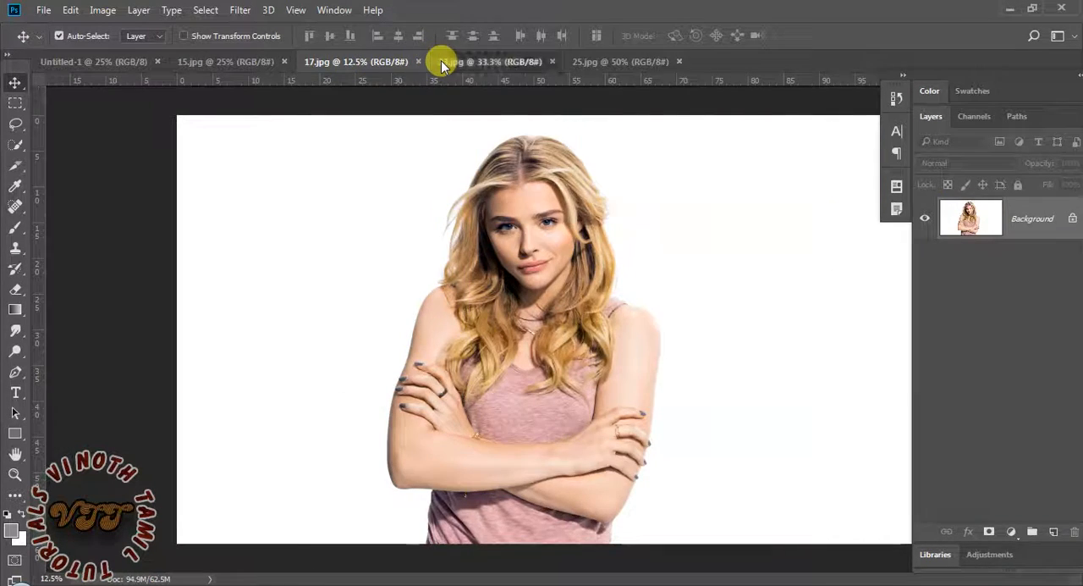
pyautogui.click(442, 64)
pyautogui.click(597, 63)
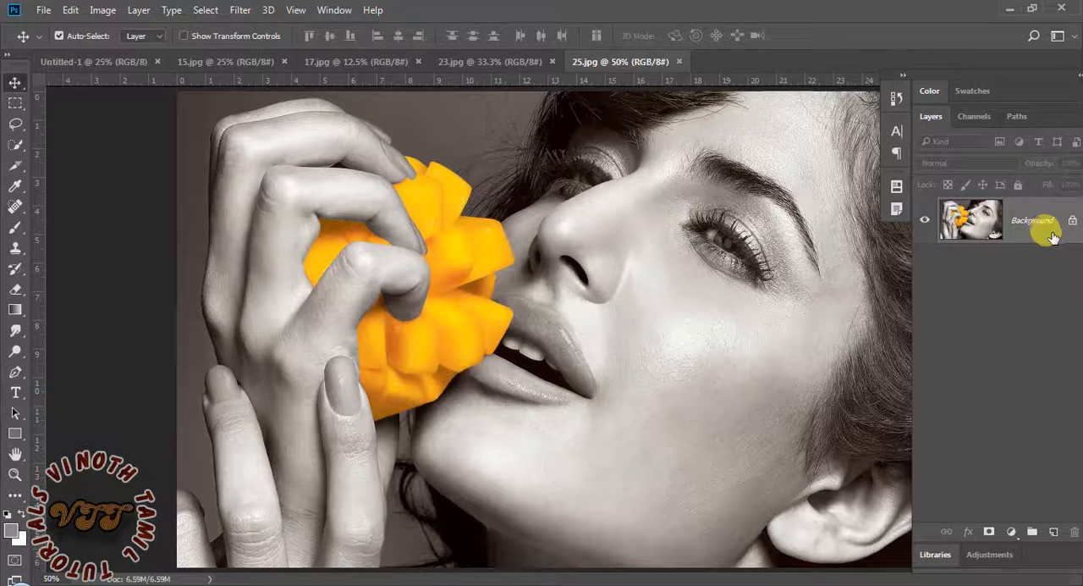
pyautogui.click(122, 64)
pyautogui.click(196, 62)
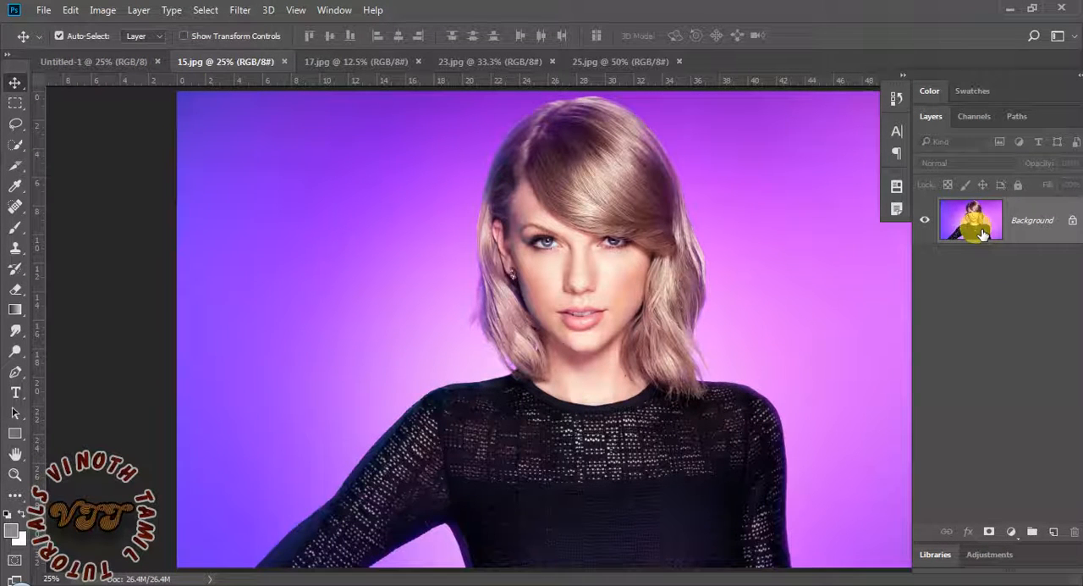
pyautogui.click(108, 61)
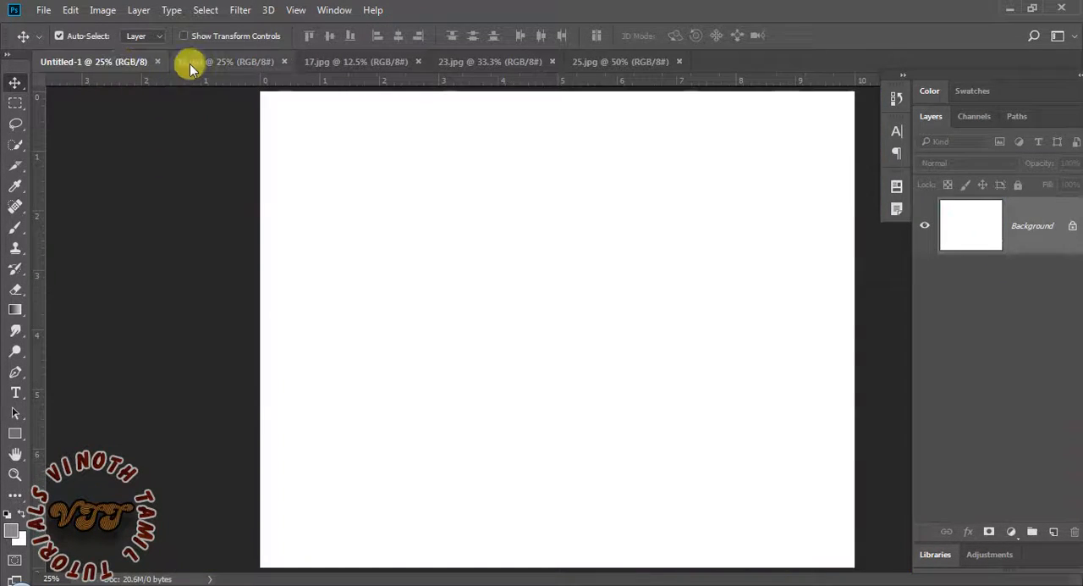
pyautogui.click(189, 64)
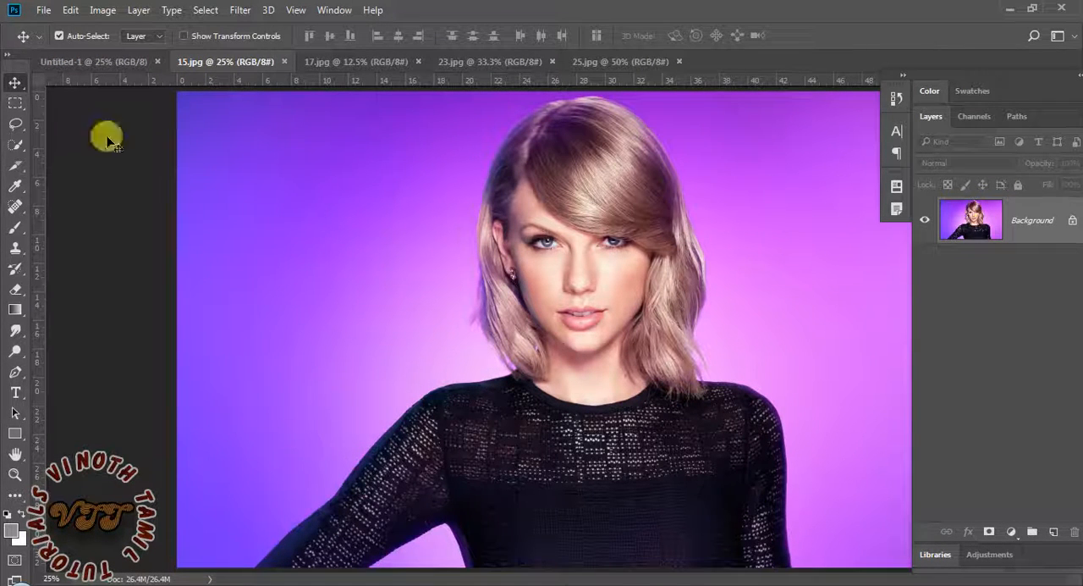
pyautogui.click(67, 61)
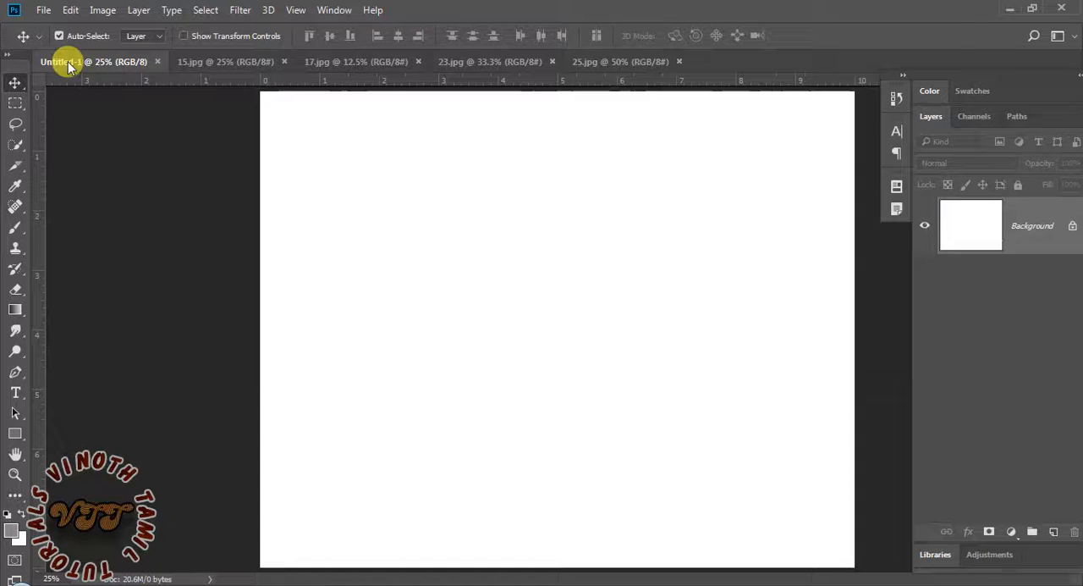
pyautogui.click(40, 10)
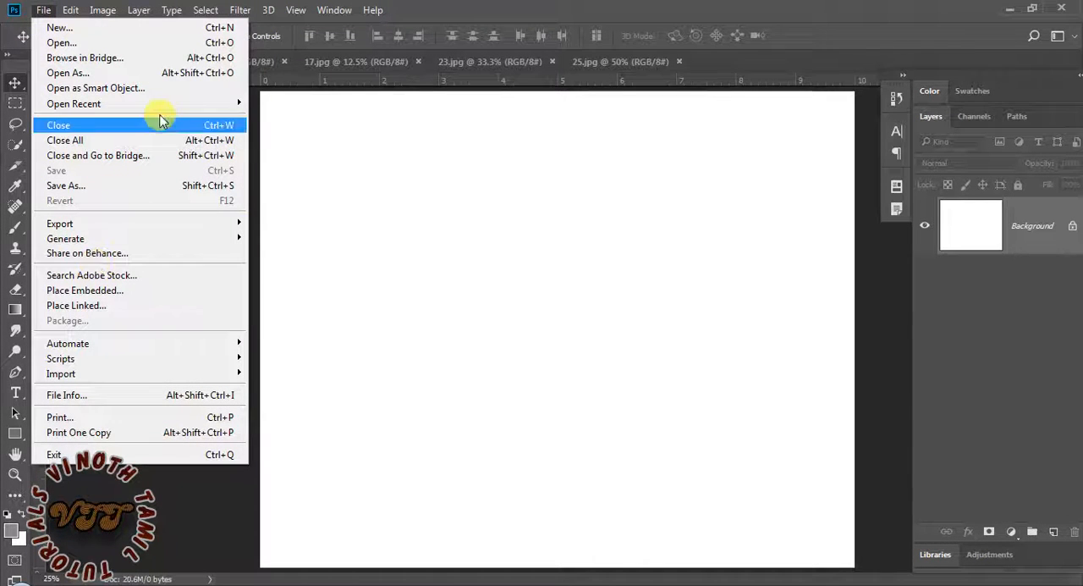
pyautogui.click(254, 82)
# Copy the entire 15.jpg image, paste it into the blank Untitled-1 document, and undo the paste
pyautogui.click(237, 65)
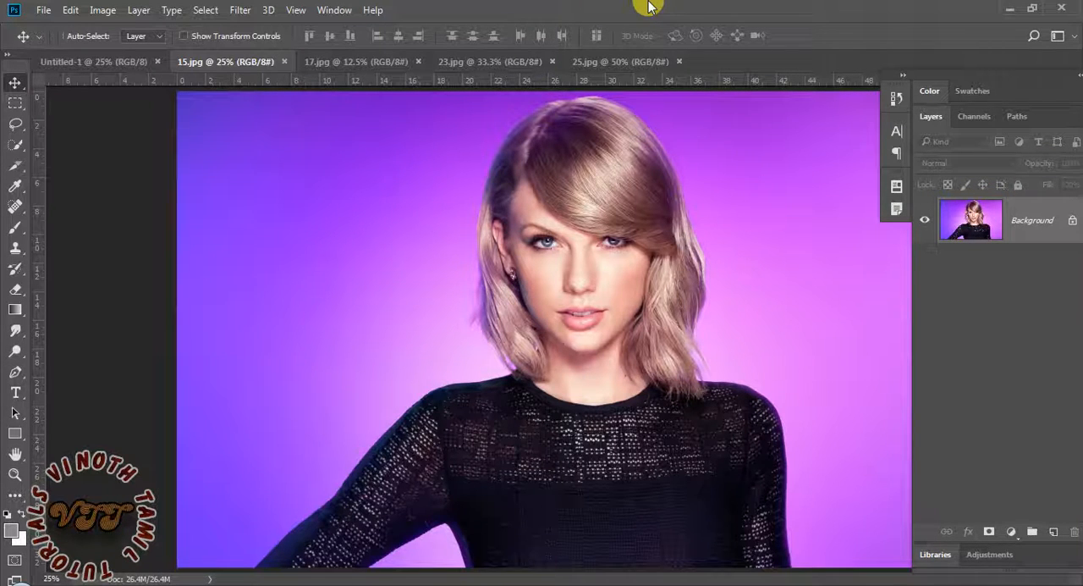
pyautogui.hotkey('ctrl', 'a')
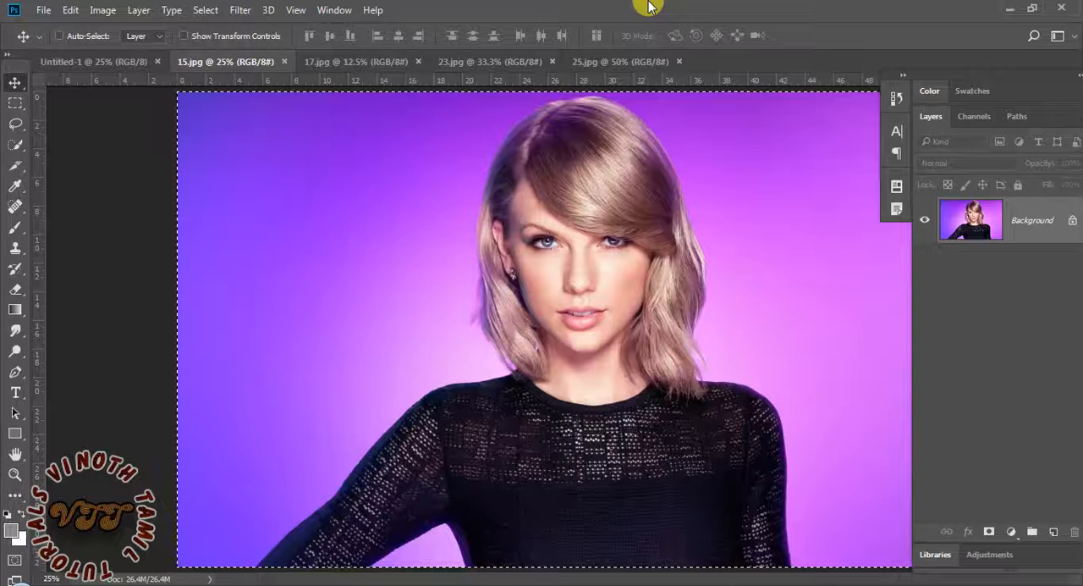
pyautogui.hotkey('ctrl', 'c')
pyautogui.click(90, 62)
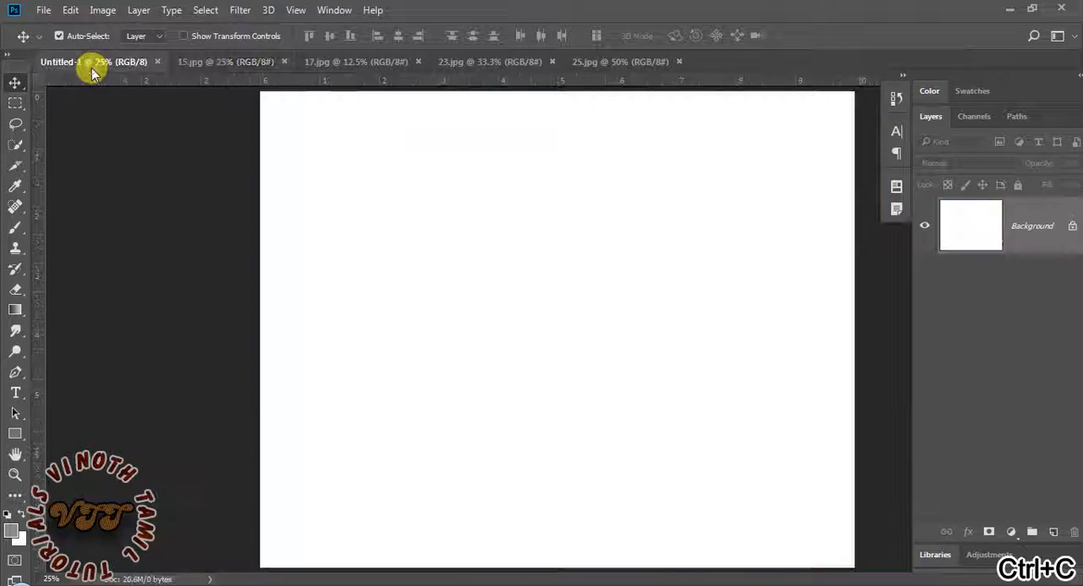
pyautogui.hotkey('ctrl', 'v')
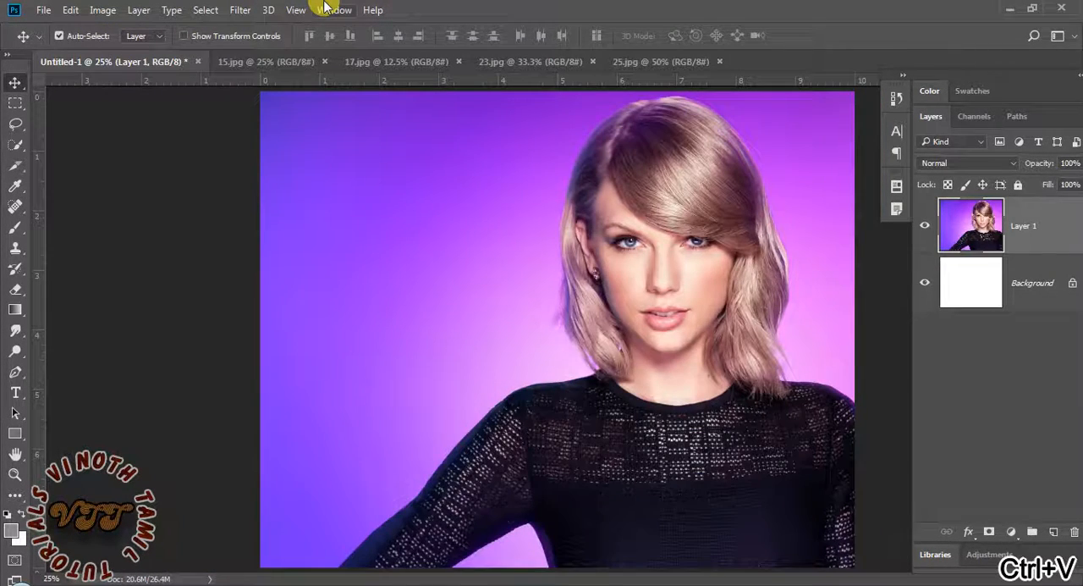
pyautogui.hotkey('ctrl', 'z')
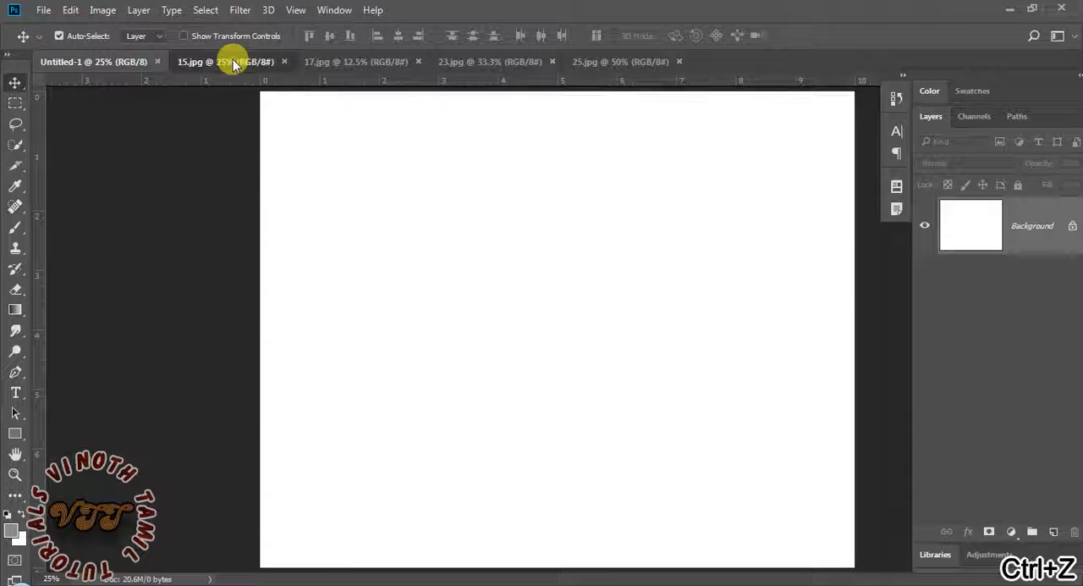
# Deselect the 15.jpg image and bring its Background layer into Untitled-1 as a new layer
pyautogui.click(234, 63)
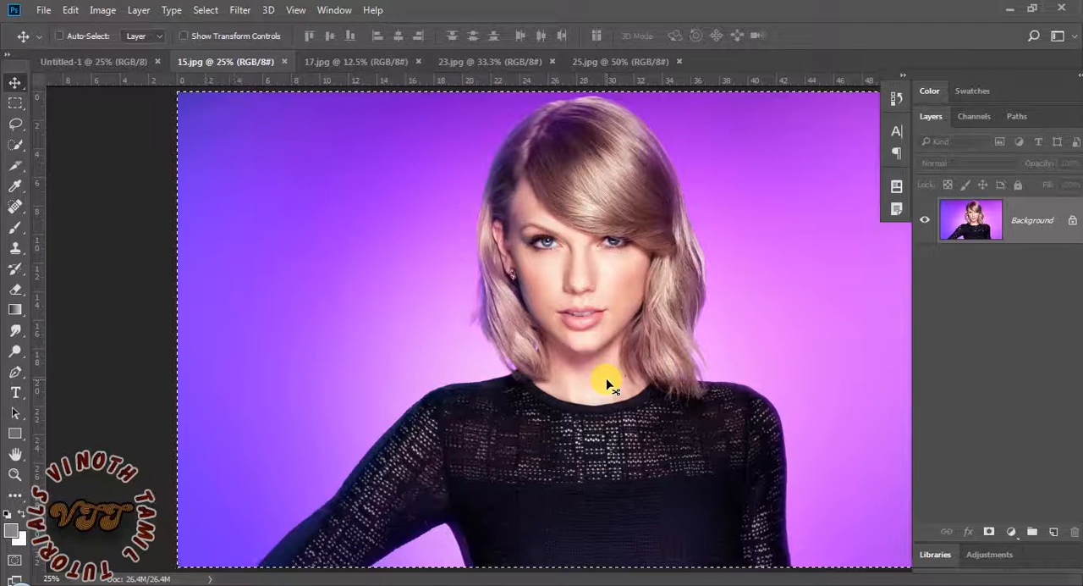
pyautogui.hotkey('ctrl', 'd')
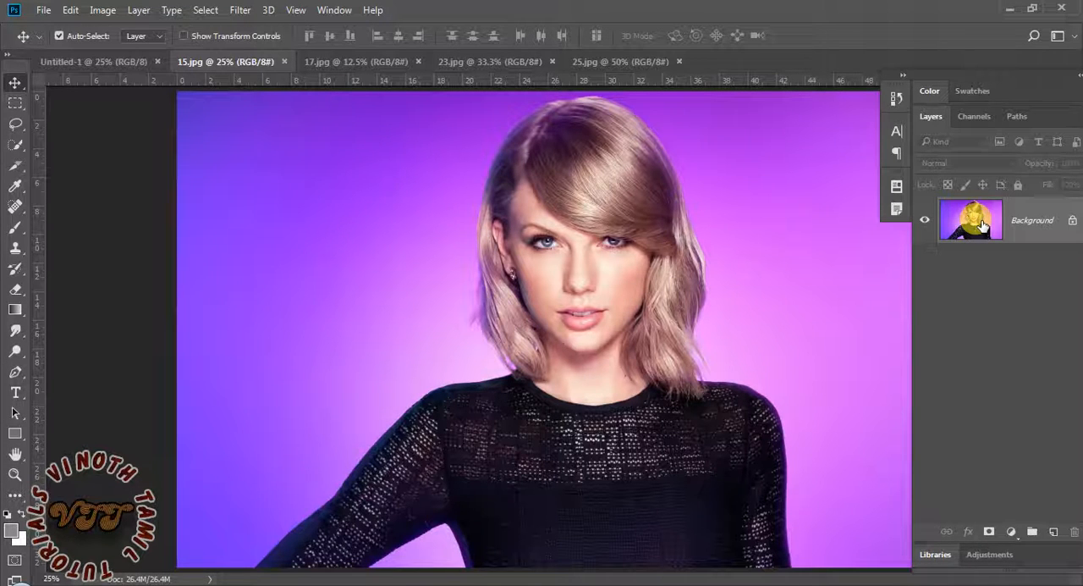
pyautogui.moveTo(981, 227); pyautogui.dragTo(254, 193)
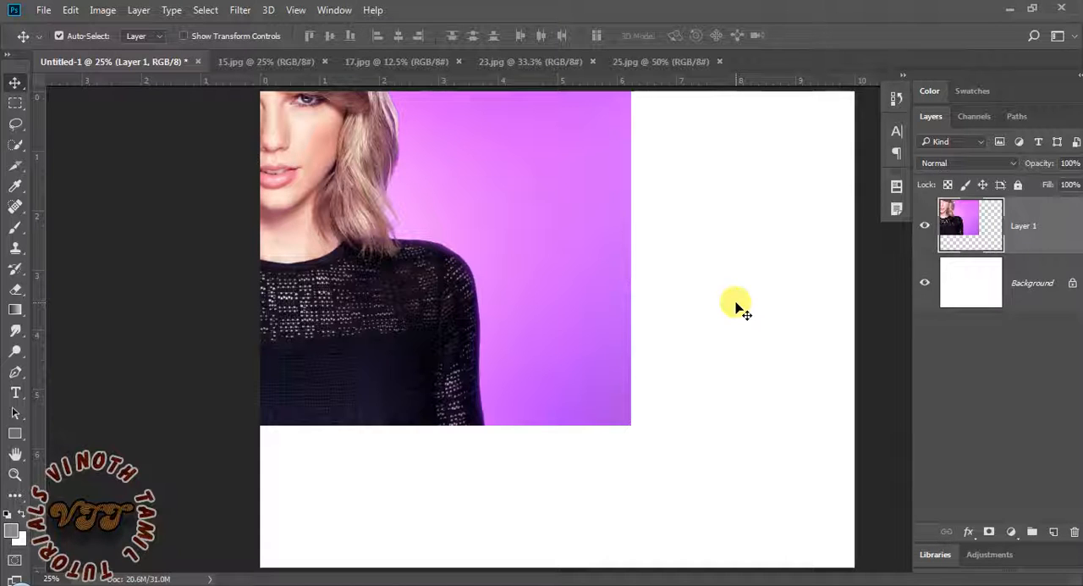
# Scale the 15.jpg photo layer to about 46% and place it flush with the canvas's upper-left corner
pyautogui.press('ctrl')
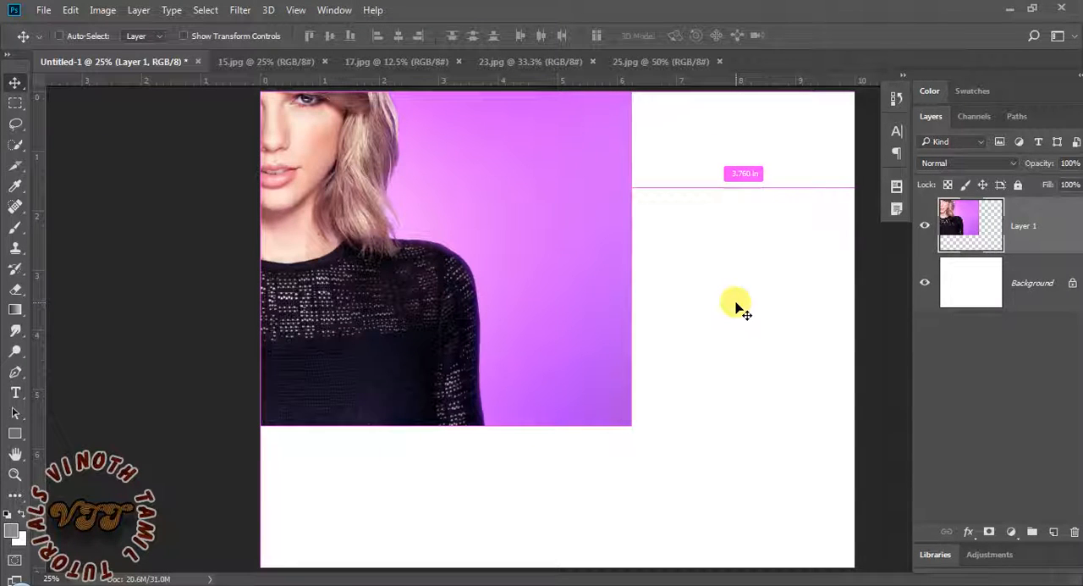
pyautogui.hotkey('ctrl', 't')
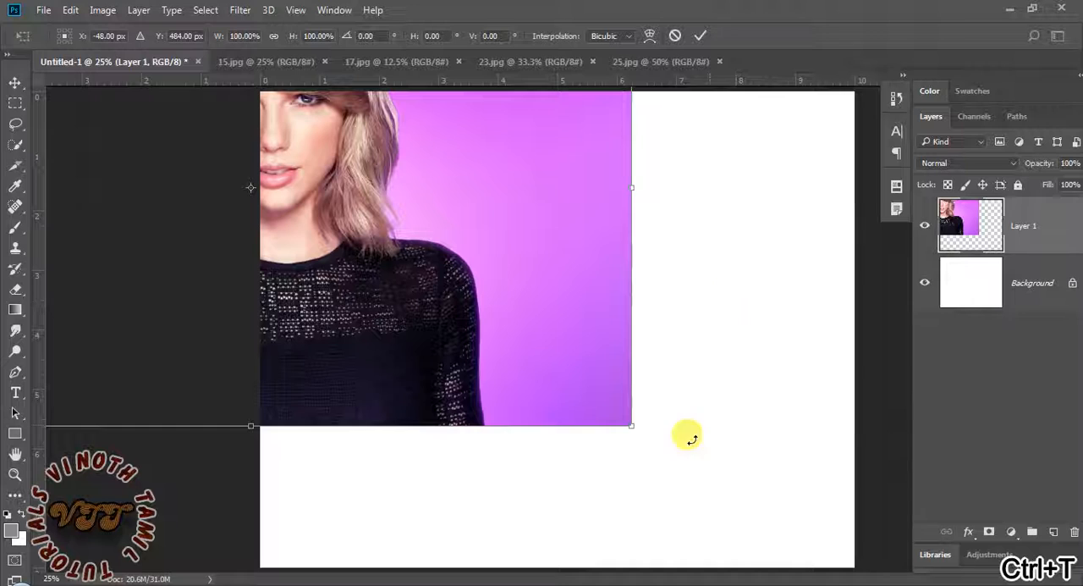
pyautogui.moveTo(627, 425); pyautogui.dragTo(465, 323)
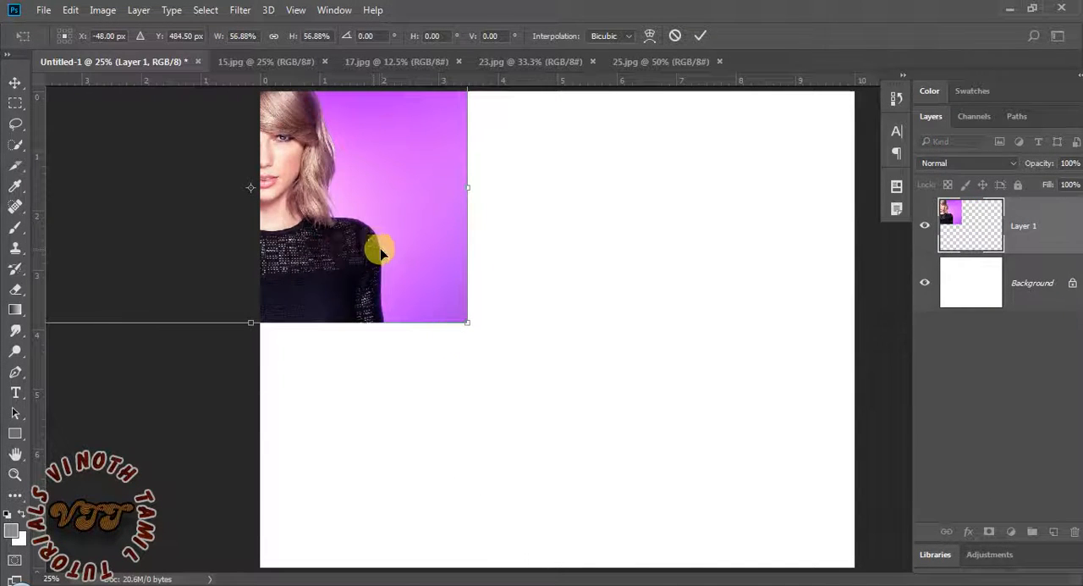
pyautogui.moveTo(378, 244); pyautogui.dragTo(601, 279)
pyautogui.moveTo(689, 362); pyautogui.dragTo(643, 347)
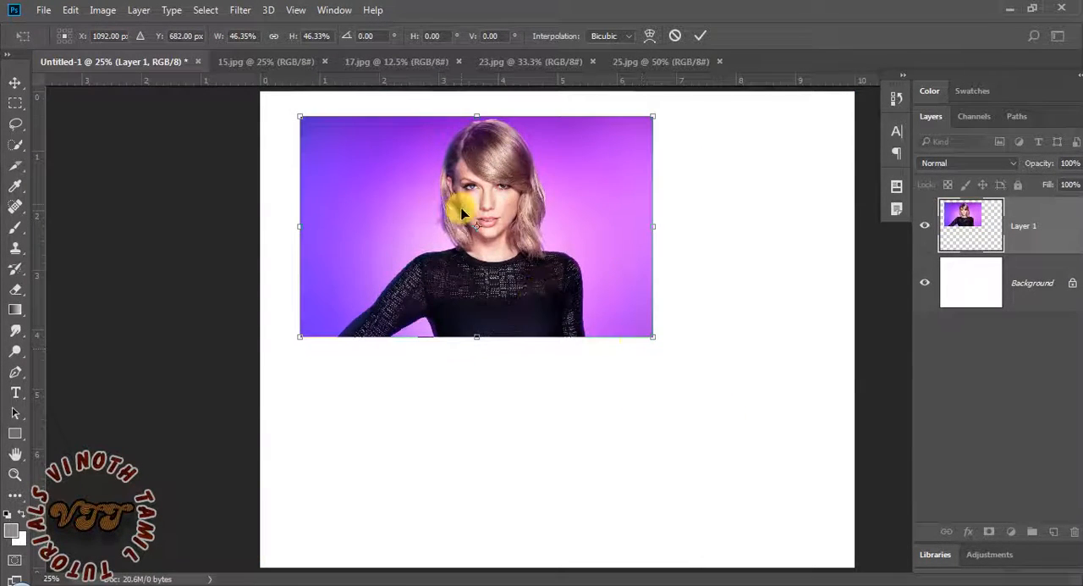
pyautogui.moveTo(480, 210); pyautogui.dragTo(437, 186)
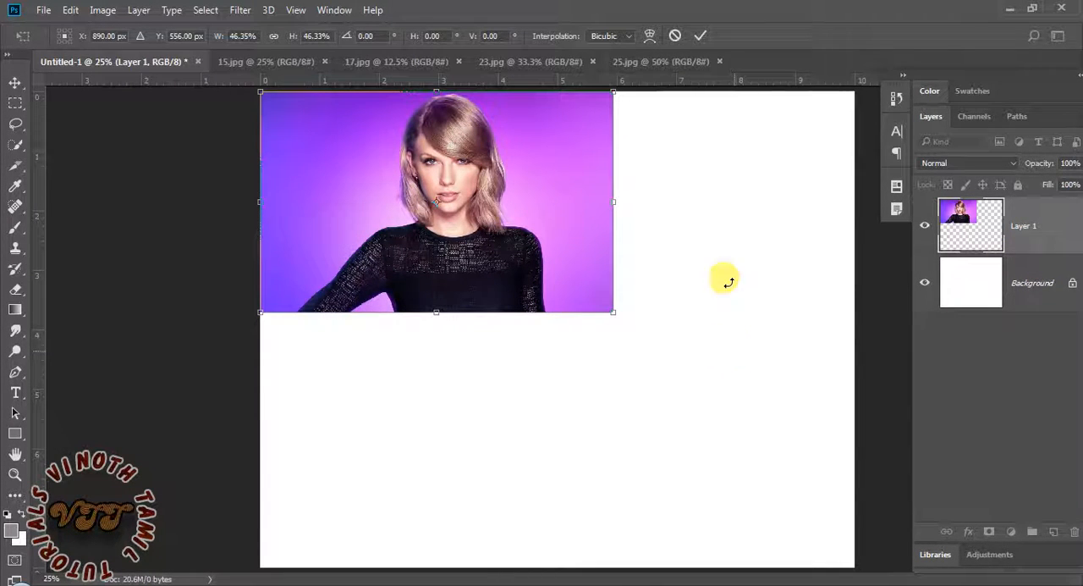
pyautogui.click(700, 38)
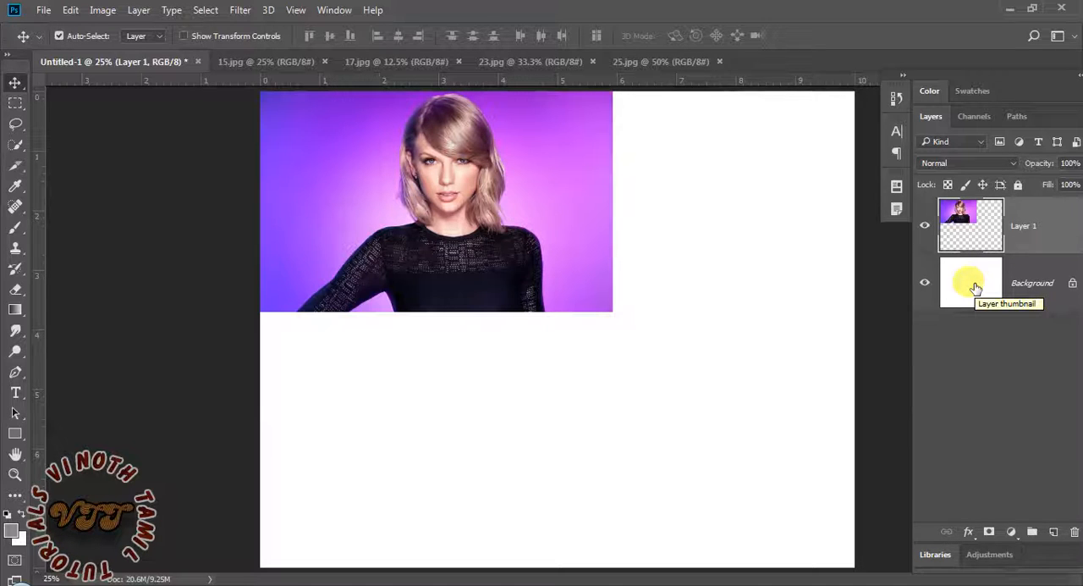
# Unlock the white Background into a regular layer and convert it back to a Background layer
pyautogui.click(1072, 285)
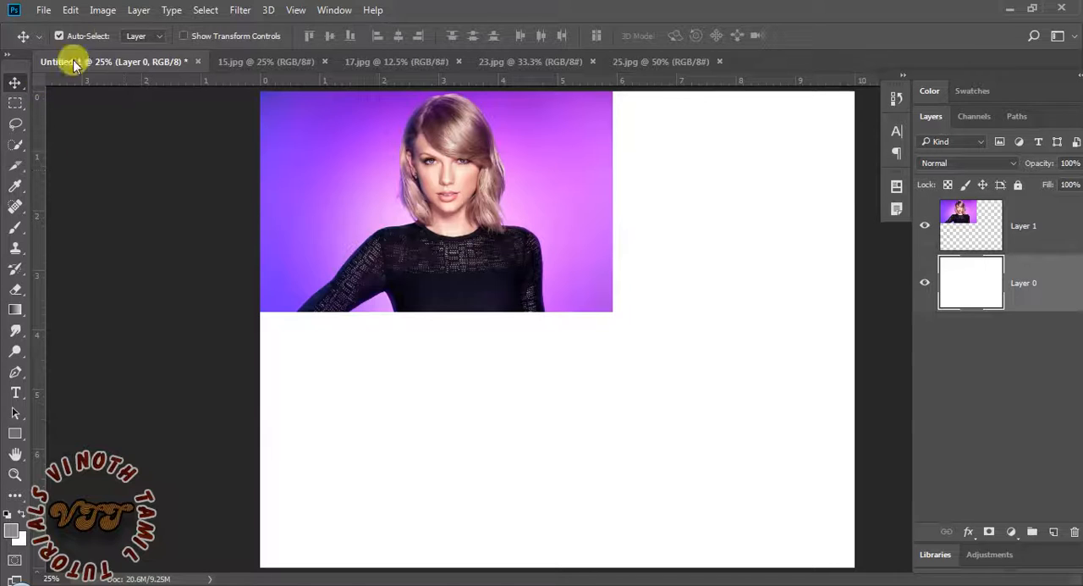
pyautogui.click(138, 11)
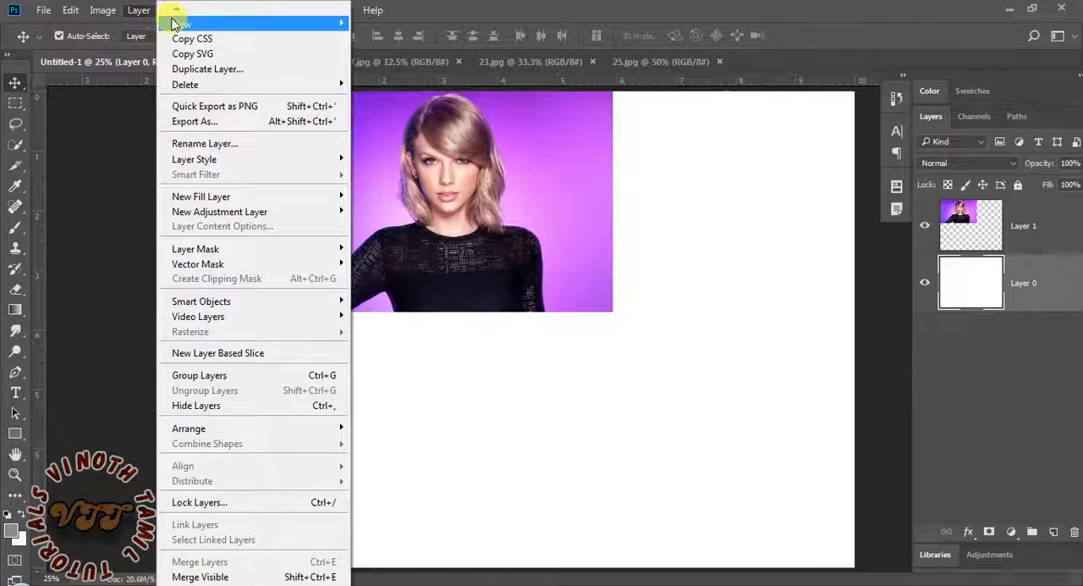
pyautogui.moveTo(173, 22)
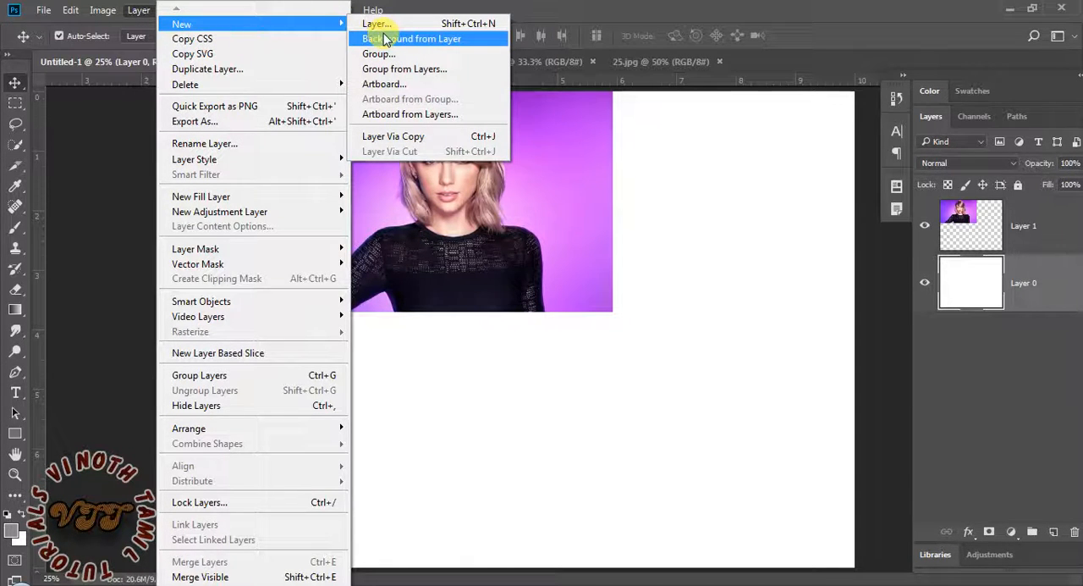
pyautogui.click(385, 39)
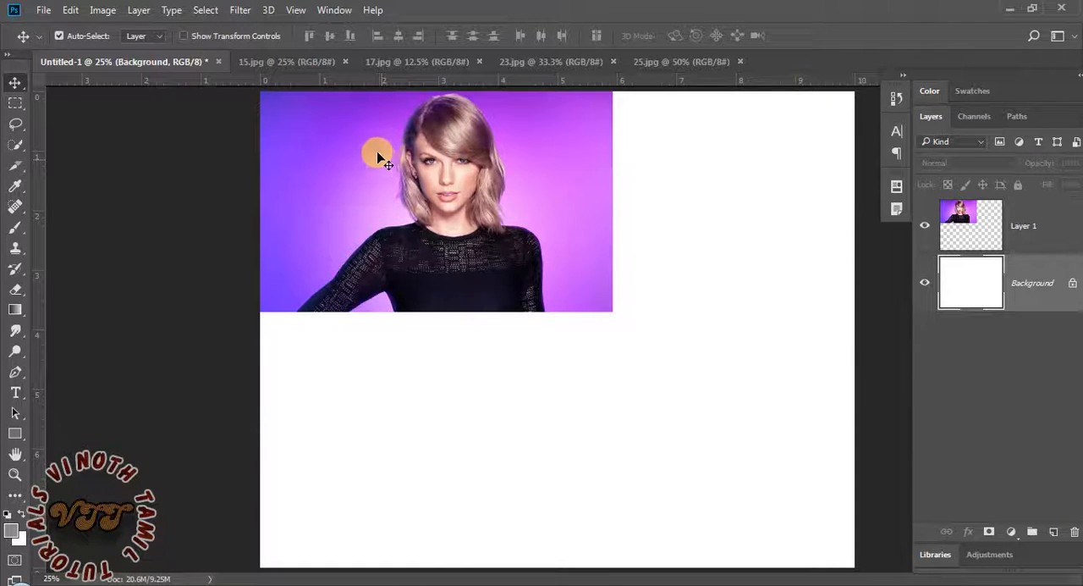
# Scale the 15.jpg photo layer to about 91%, realign it with the canvas's upper-left corner, and stretch its lower edge slightly downward
pyautogui.click(455, 256)
pyautogui.hotkey('ctrl', 't')
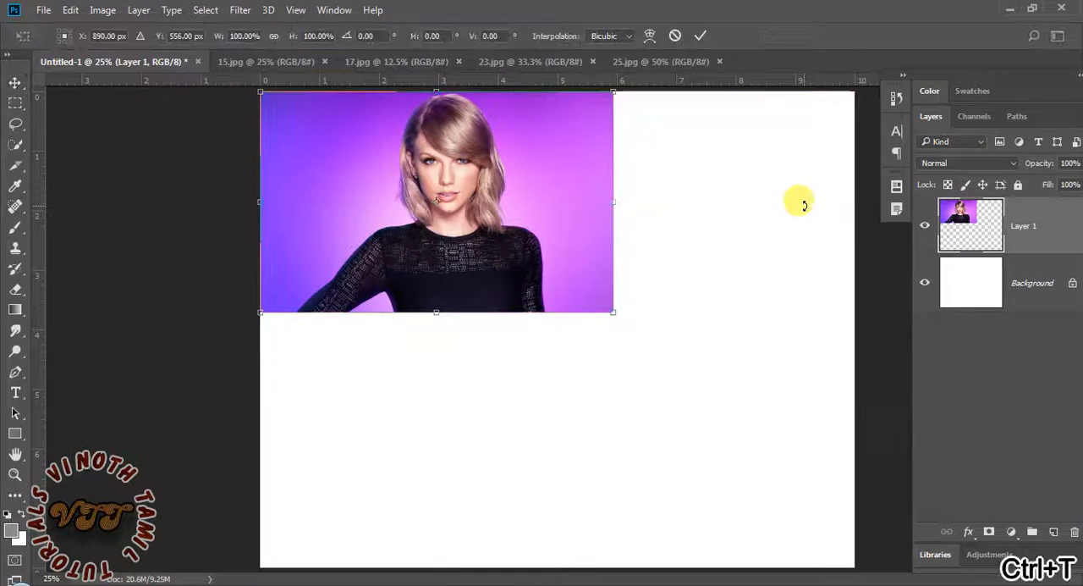
pyautogui.moveTo(611, 309); pyautogui.dragTo(602, 302)
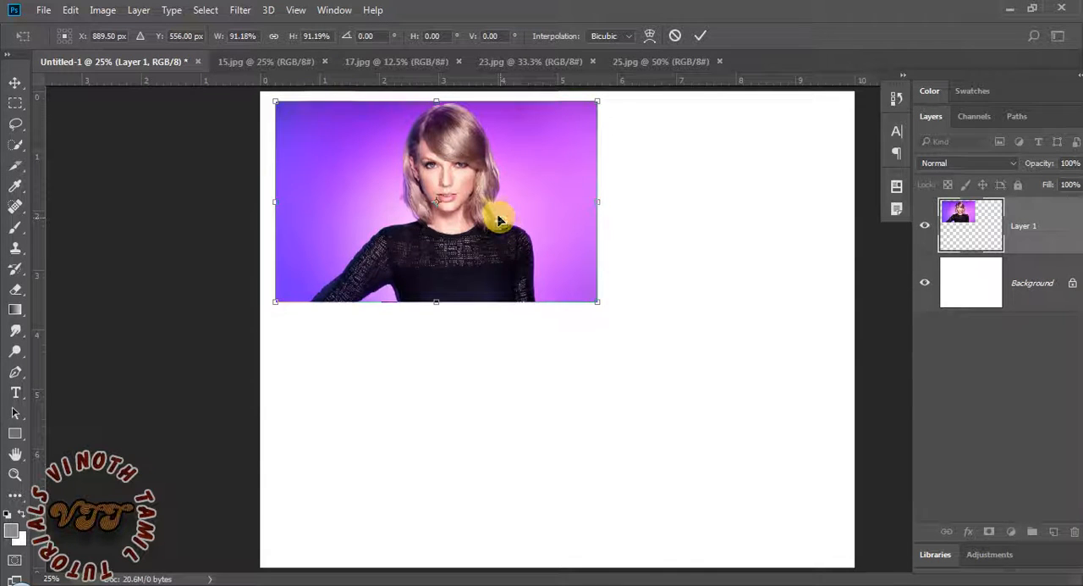
pyautogui.moveTo(498, 220); pyautogui.dragTo(486, 213)
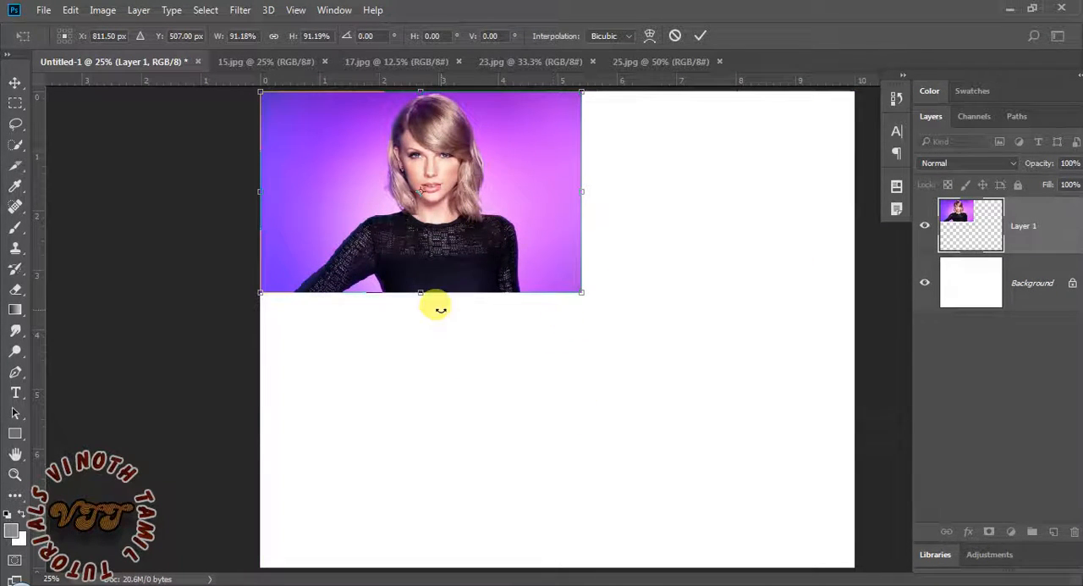
pyautogui.moveTo(422, 295); pyautogui.dragTo(420, 310)
pyautogui.press('Return')
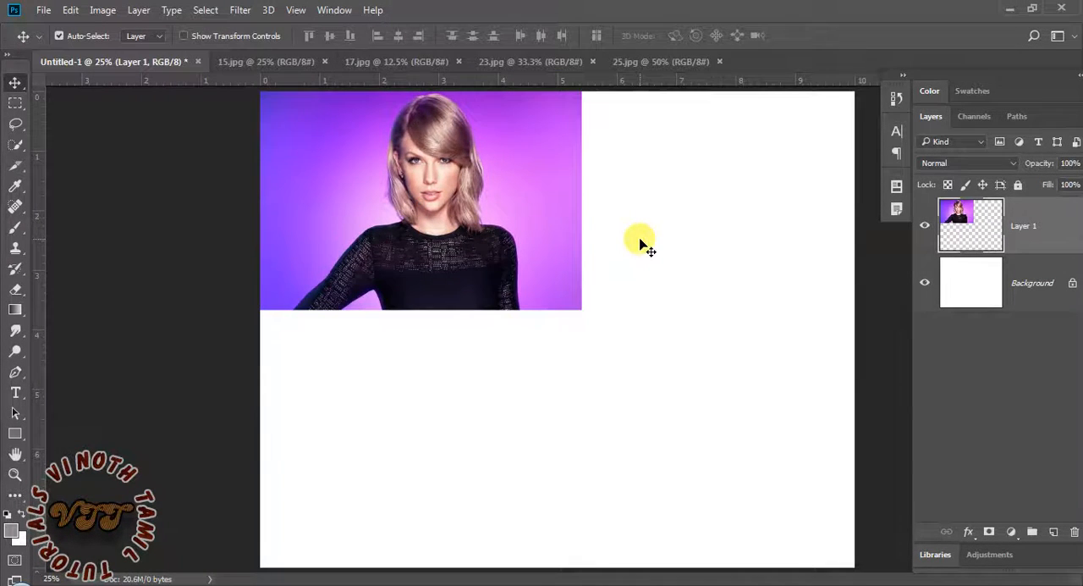
pyautogui.click(390, 64)
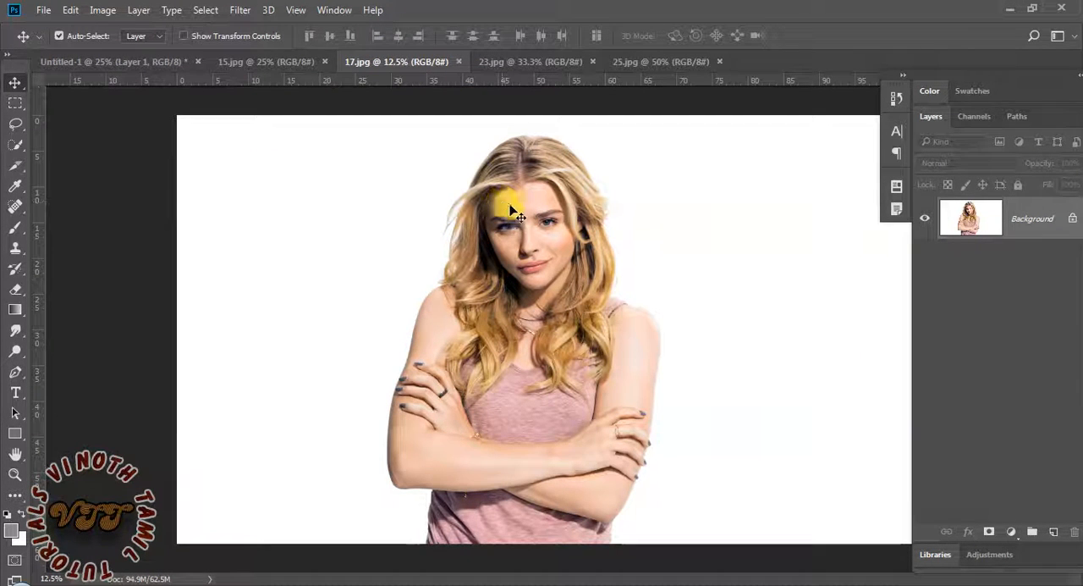
pyautogui.click(144, 61)
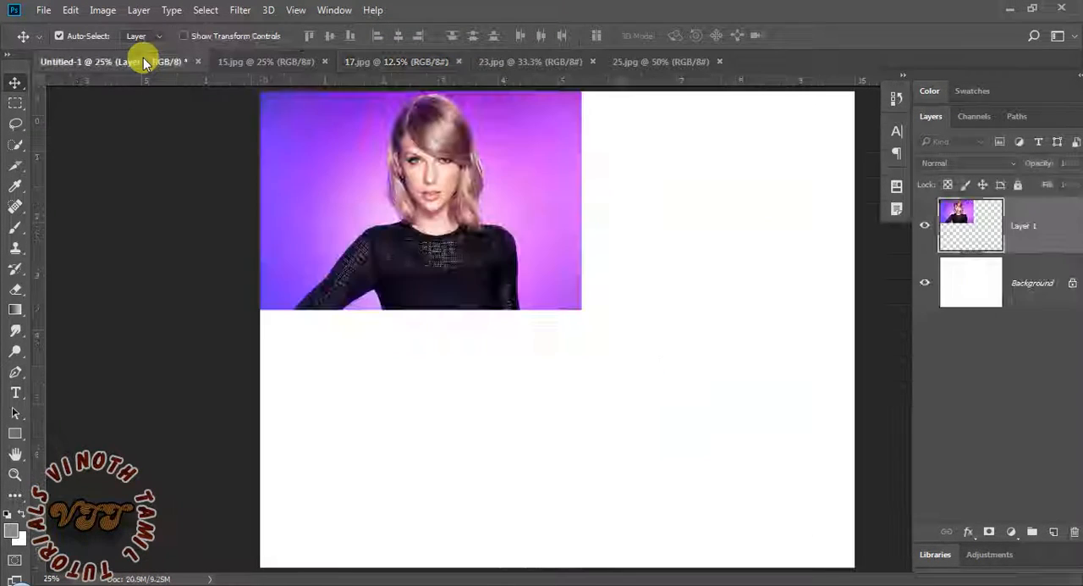
pyautogui.click(351, 64)
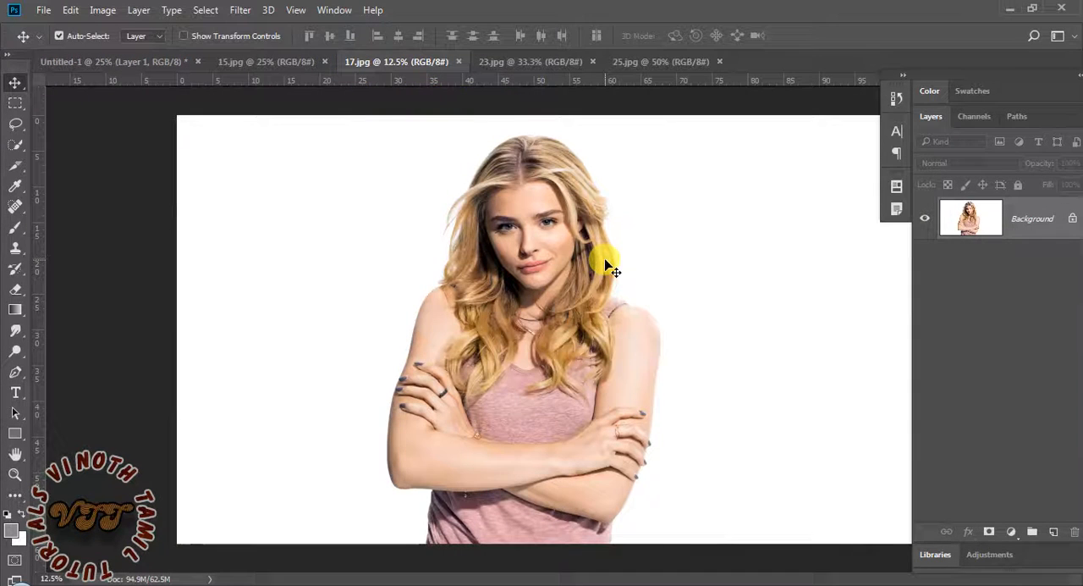
pyautogui.click(508, 63)
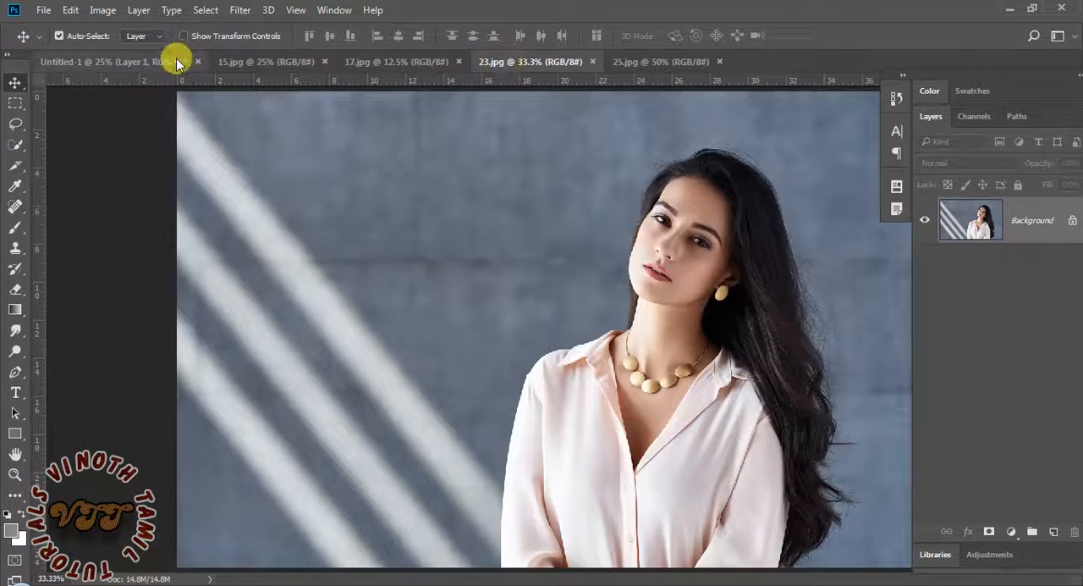
# Return to Untitled-1 and place 17.jpg in it as an embedded image
pyautogui.click(148, 68)
pyautogui.click(42, 10)
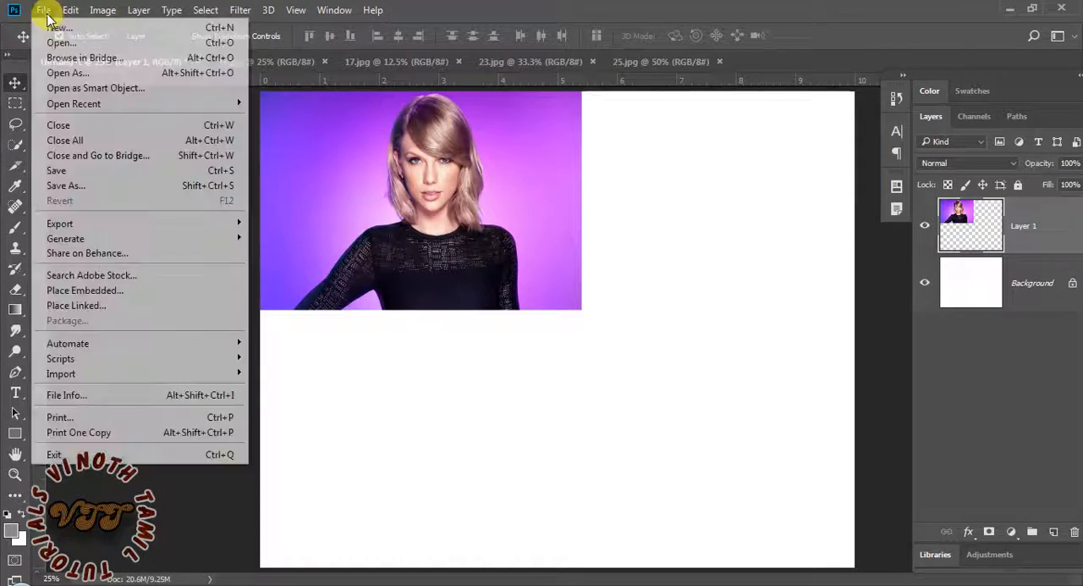
pyautogui.click(85, 290)
pyautogui.doubleClick(281, 110)
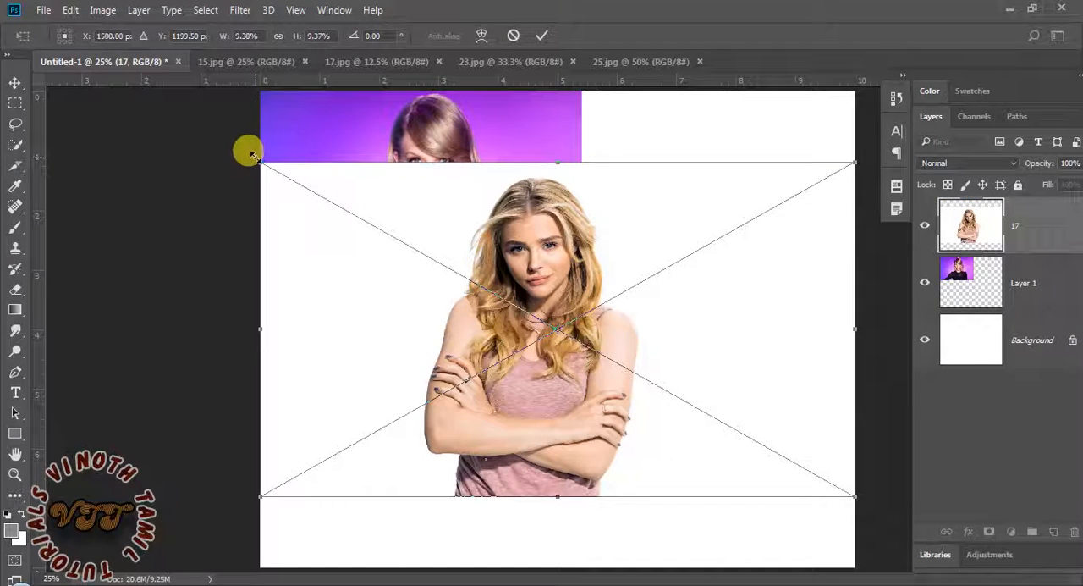
# Scale the placed 17.jpg photo to about 6.2% and position it flush with the canvas's upper-right corner
pyautogui.moveTo(252, 156); pyautogui.dragTo(322, 166)
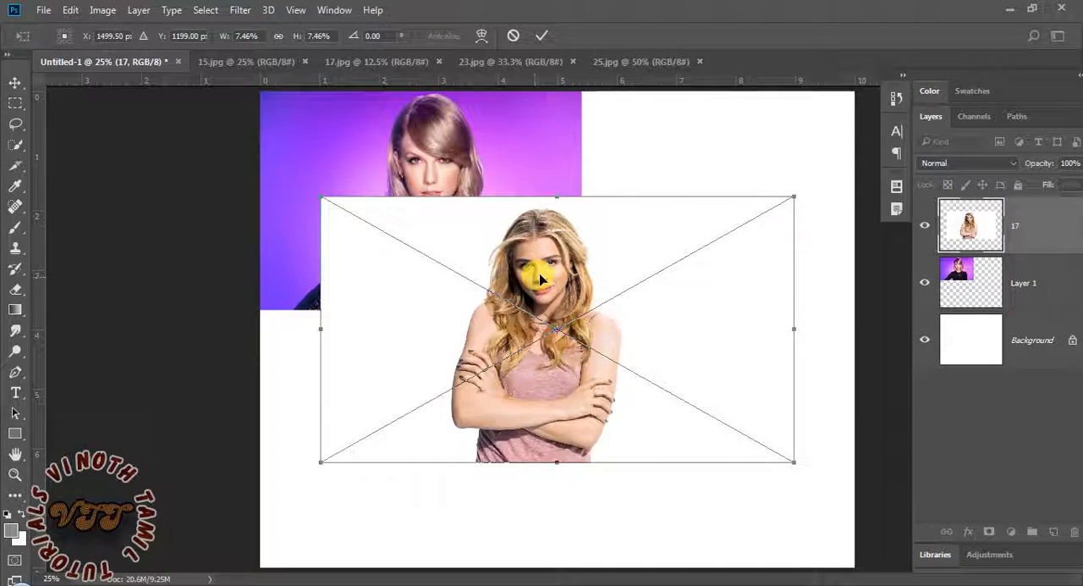
pyautogui.moveTo(540, 279); pyautogui.dragTo(569, 208)
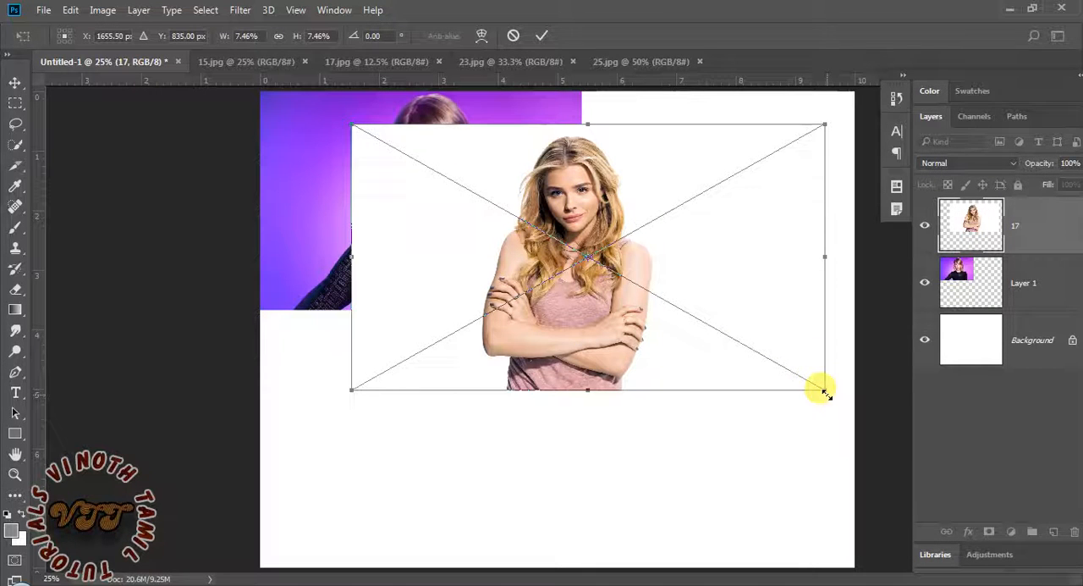
pyautogui.moveTo(825, 391); pyautogui.dragTo(774, 375)
pyautogui.moveTo(716, 293); pyautogui.dragTo(774, 231)
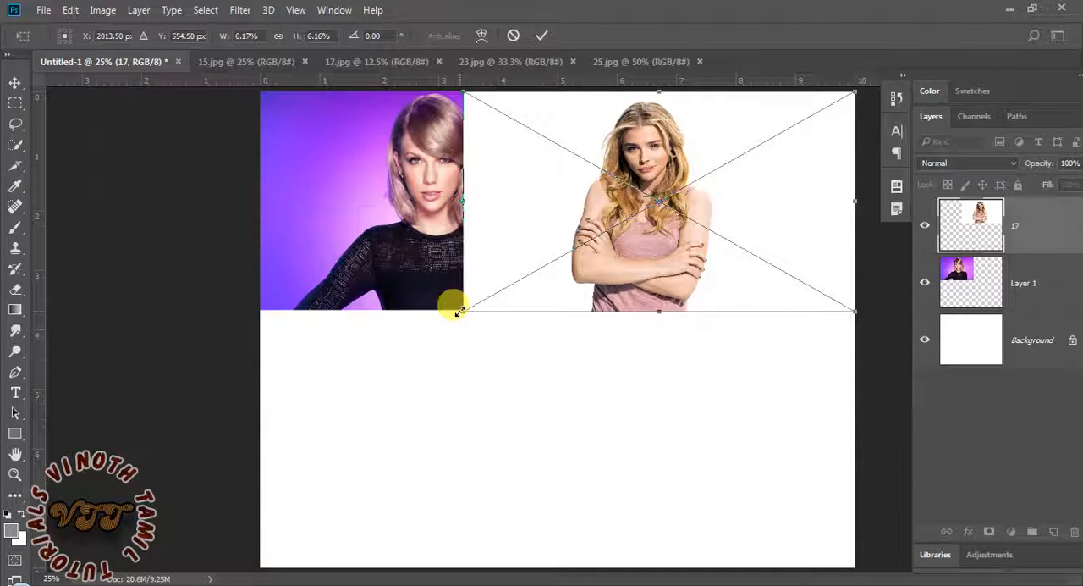
# Narrow the 17.jpg photo to fill the space between the 15.jpg photo and the canvas's right edge, and commit the placement
pyautogui.moveTo(464, 201); pyautogui.dragTo(581, 227)
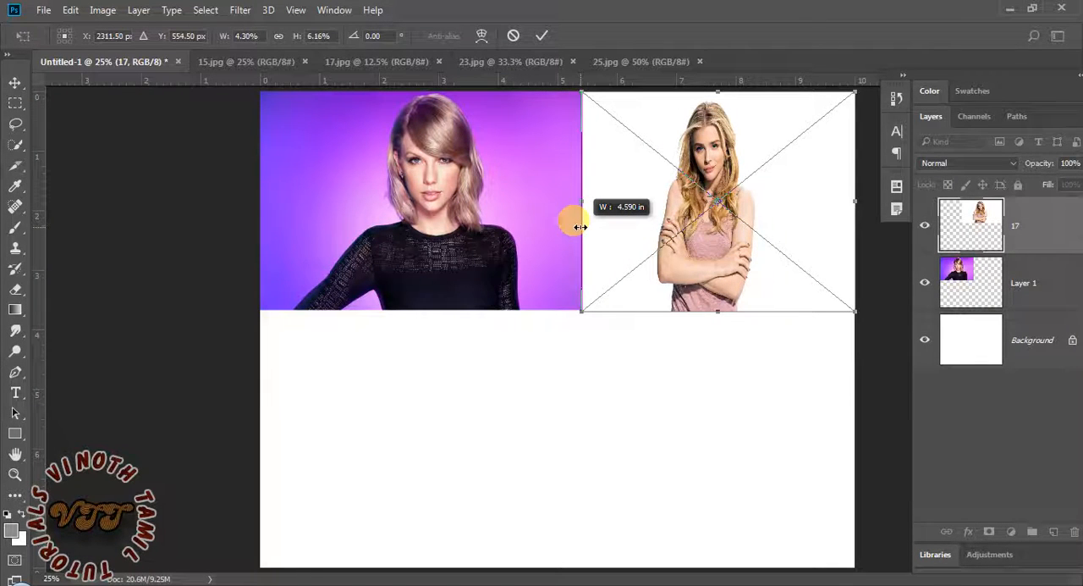
pyautogui.moveTo(581, 227); pyautogui.dragTo(519, 225)
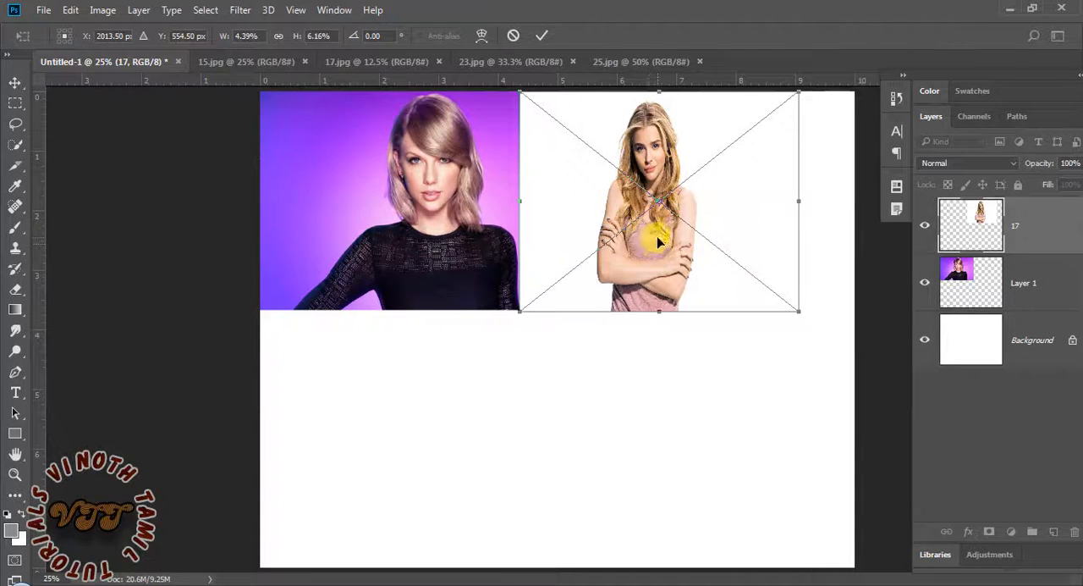
pyautogui.moveTo(658, 242); pyautogui.dragTo(705, 245)
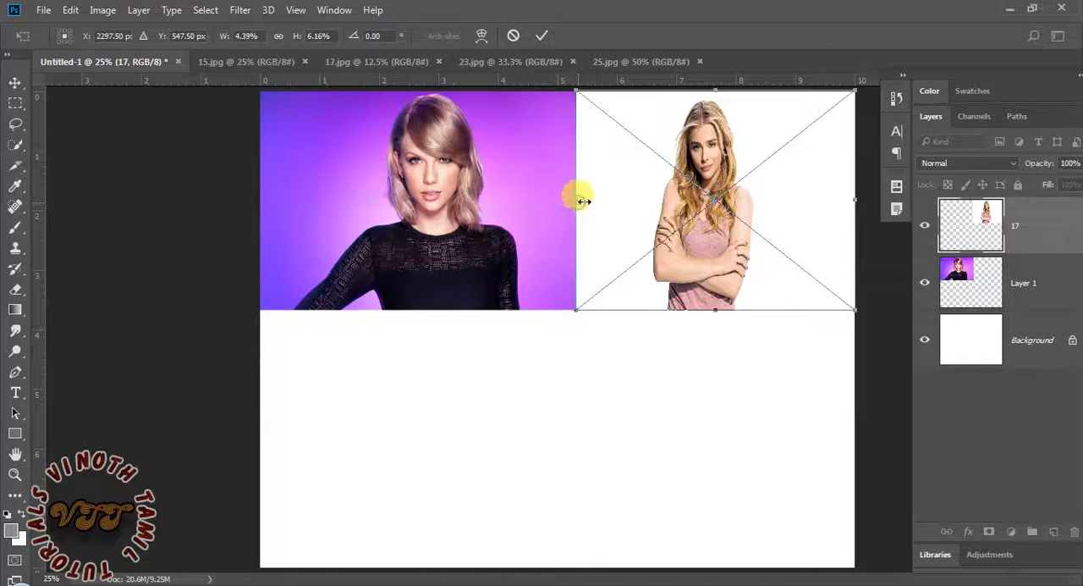
pyautogui.moveTo(584, 201); pyautogui.dragTo(586, 200)
pyautogui.press('Return')
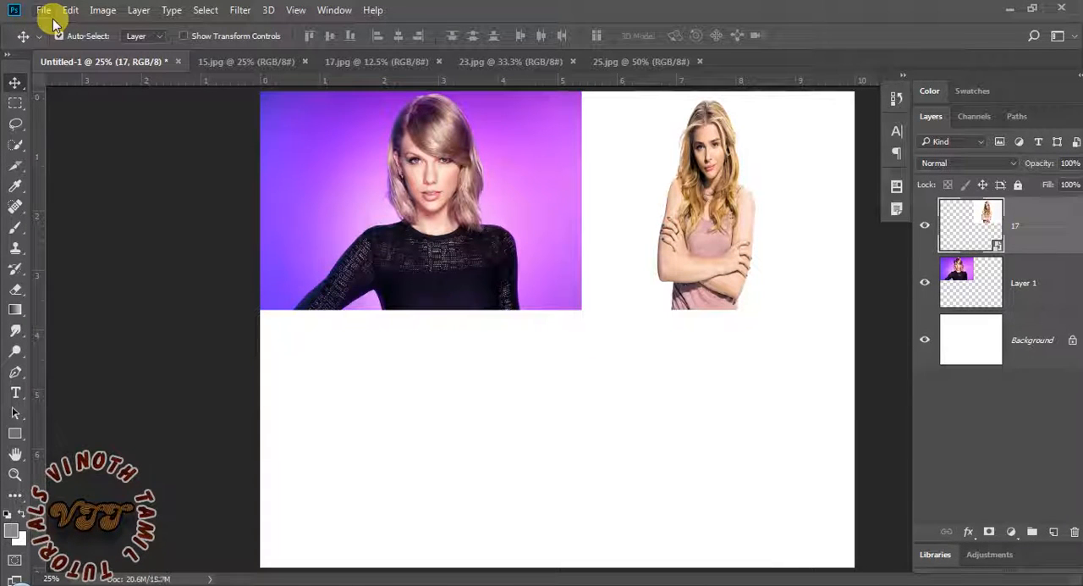
# Place 23.jpg in the document as an embedded image
pyautogui.click(43, 11)
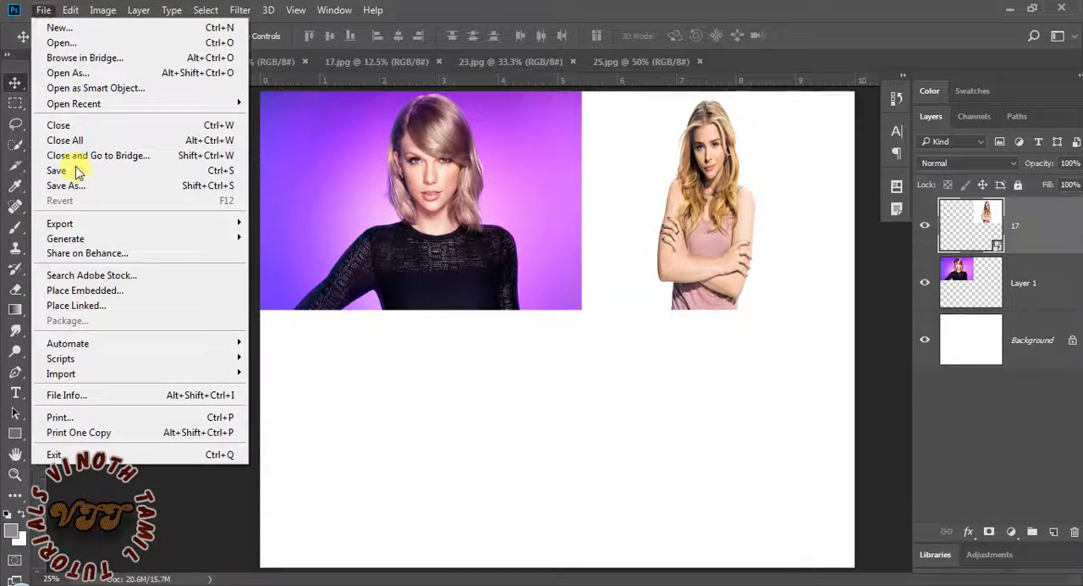
pyautogui.click(84, 290)
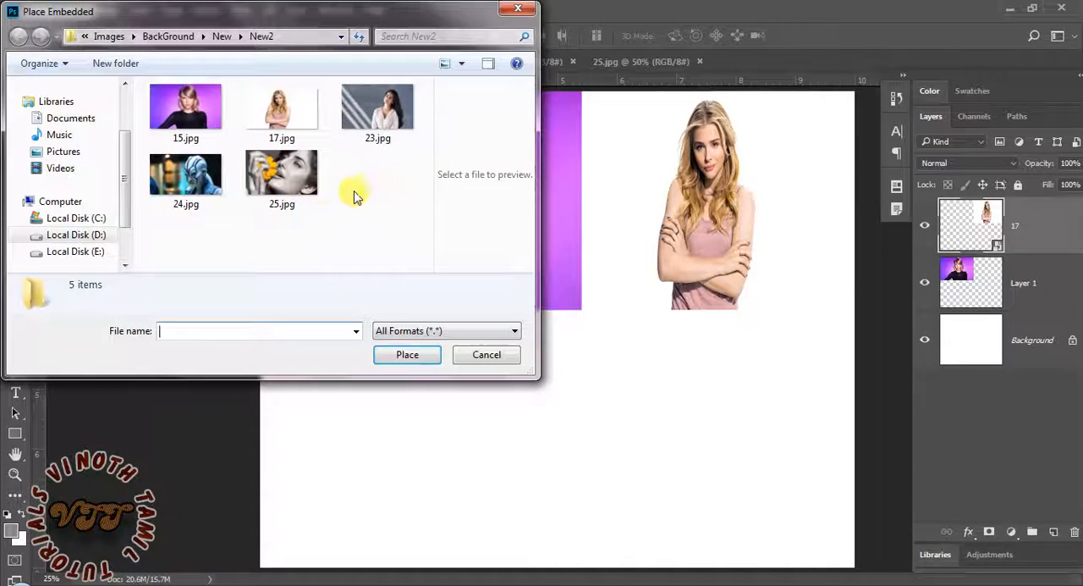
pyautogui.doubleClick(371, 105)
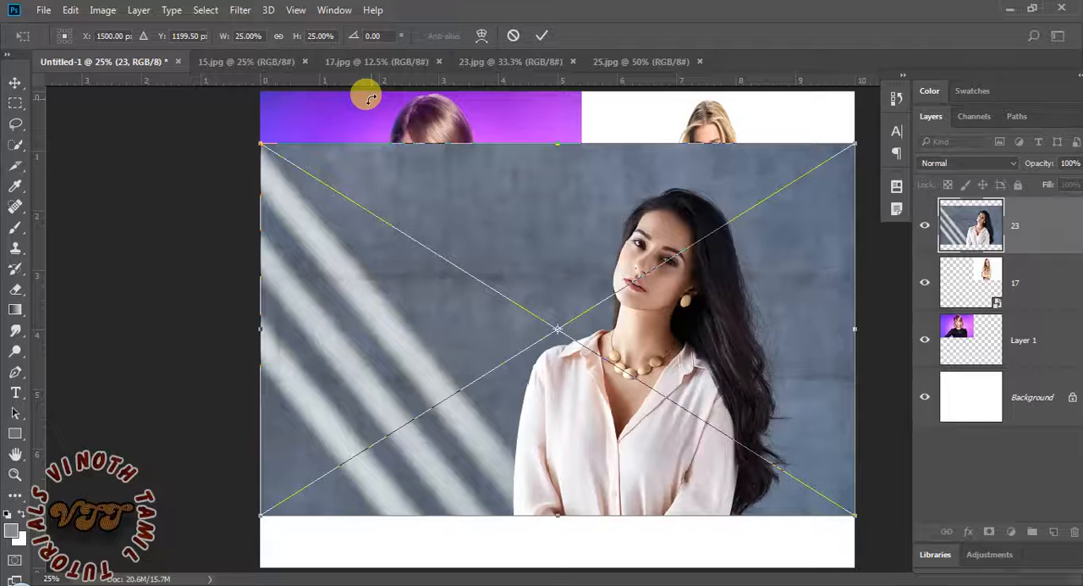
# Resize the 23.jpg photo to about 13.5% width and 18% height, and fit it directly below the 15.jpg photo at the same width
pyautogui.hotkey('ctrl', 't')
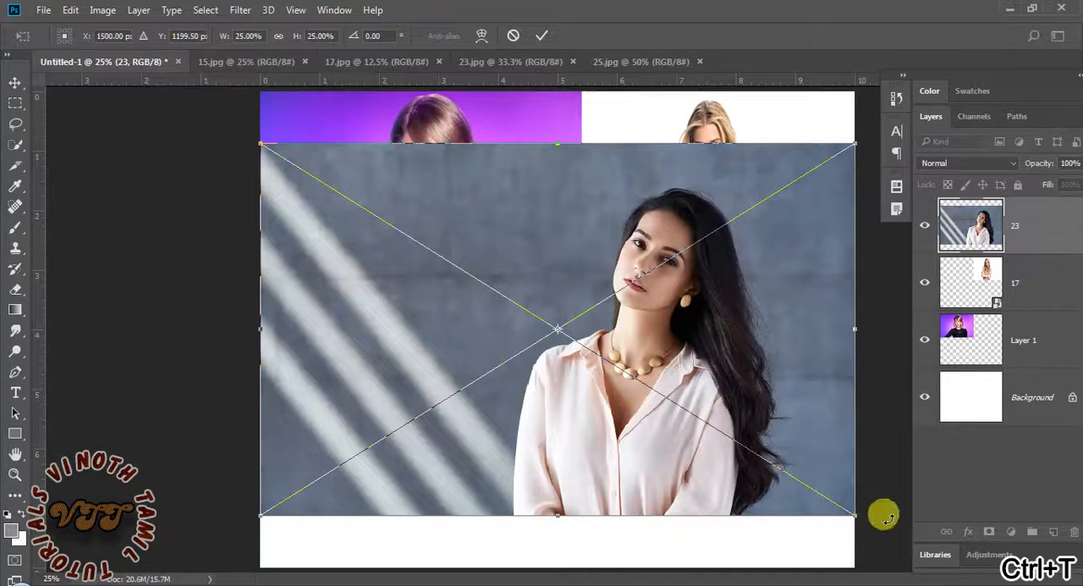
pyautogui.moveTo(848, 510); pyautogui.dragTo(637, 451)
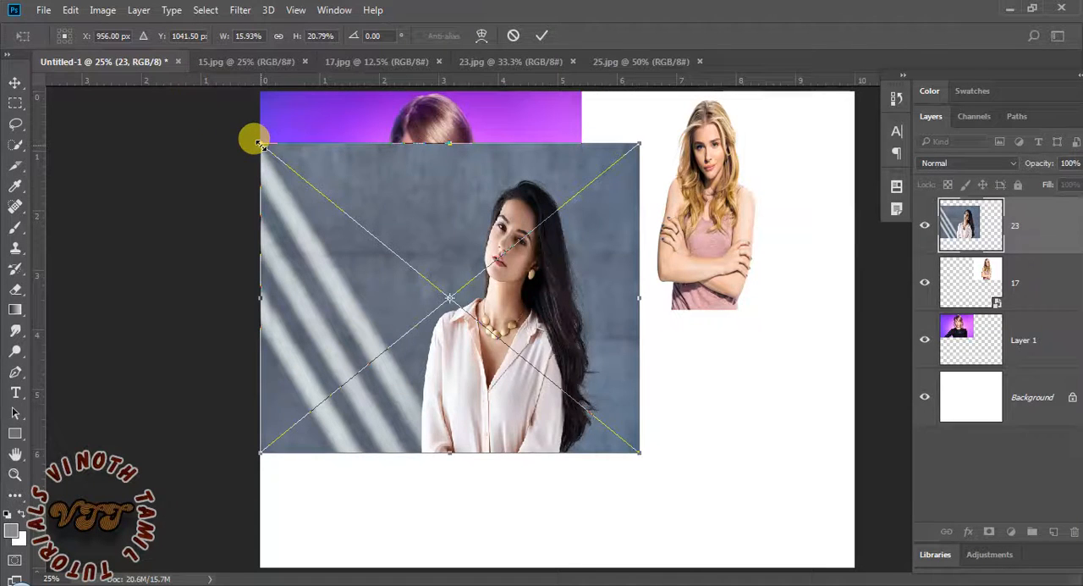
pyautogui.moveTo(259, 143); pyautogui.dragTo(254, 186)
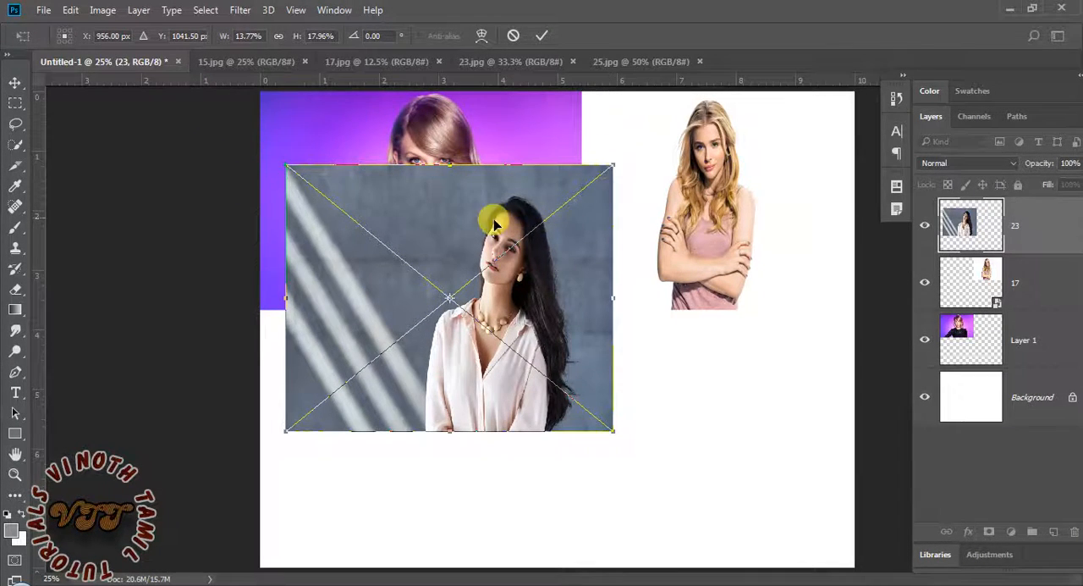
pyautogui.moveTo(457, 239); pyautogui.dragTo(436, 370)
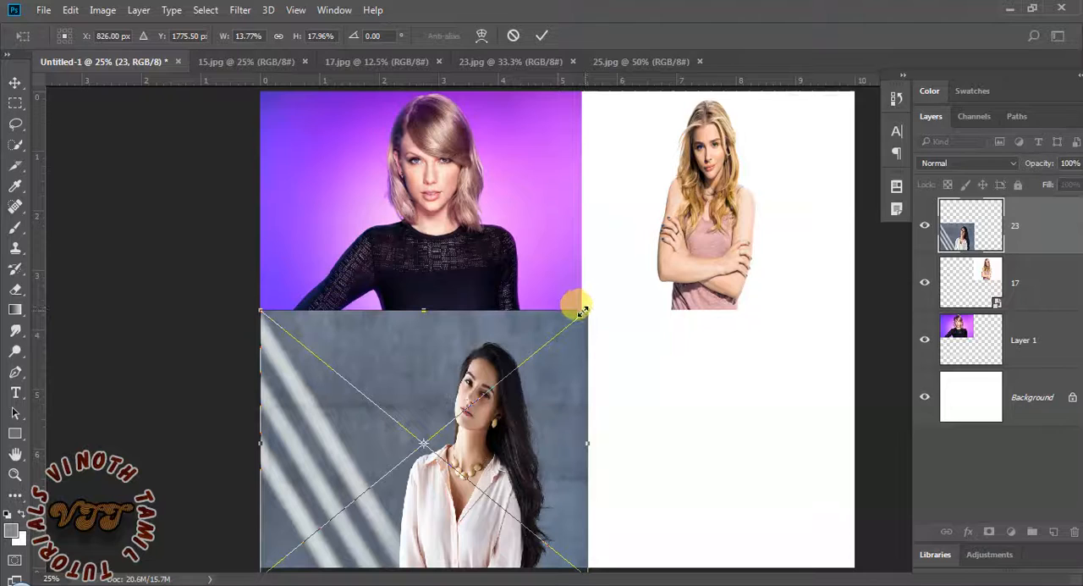
pyautogui.moveTo(582, 311); pyautogui.dragTo(574, 301)
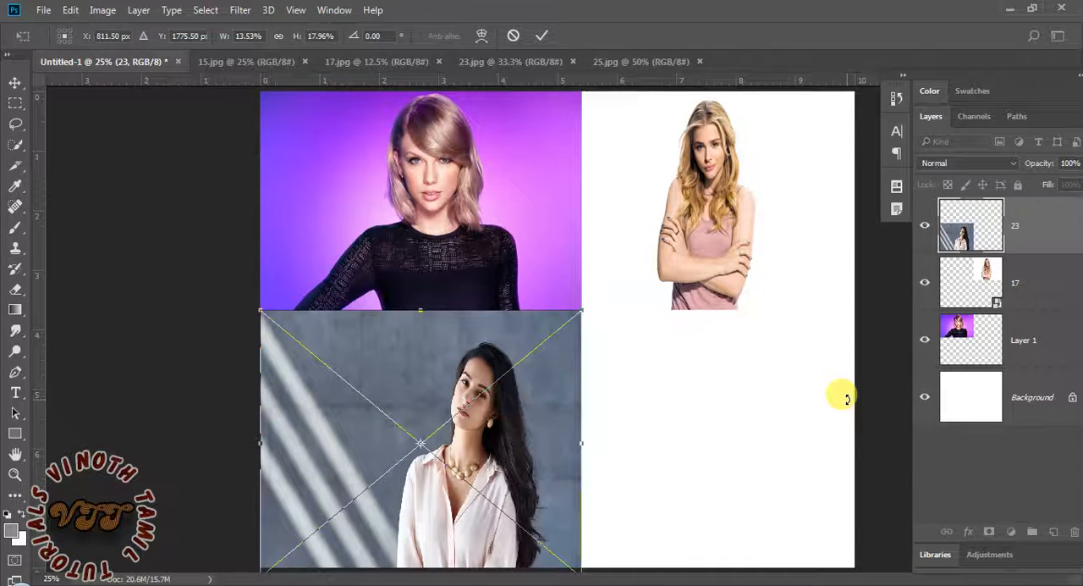
pyautogui.press('Return')
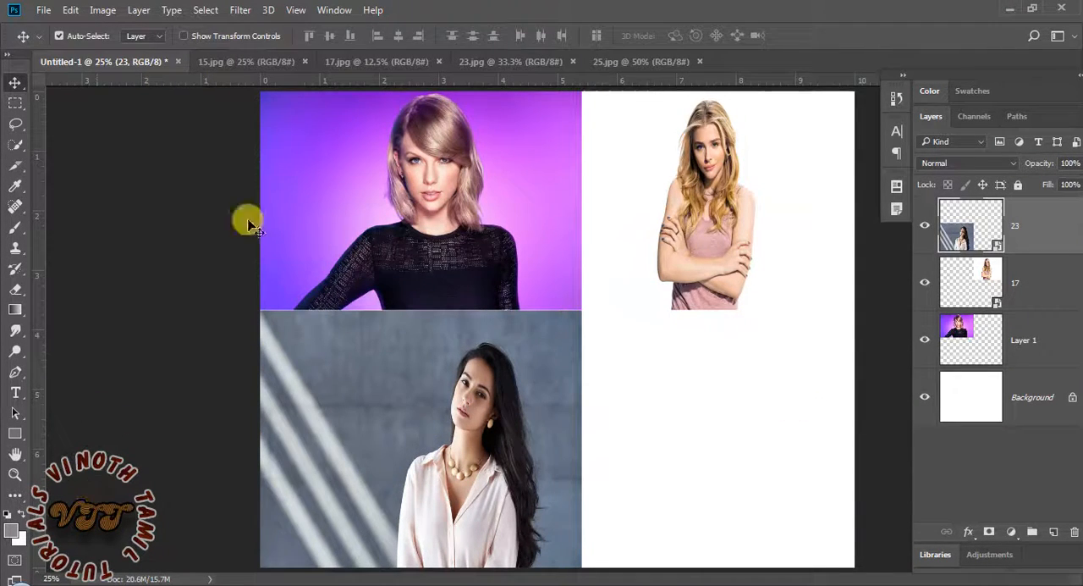
# Place 25.jpg in the document as an embedded image
pyautogui.click(43, 10)
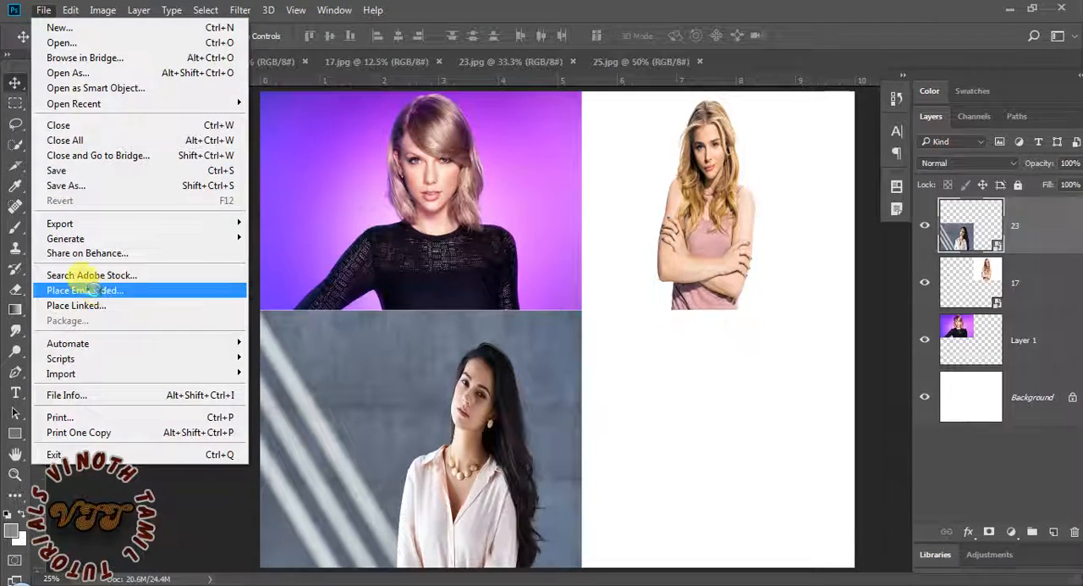
pyautogui.click(84, 289)
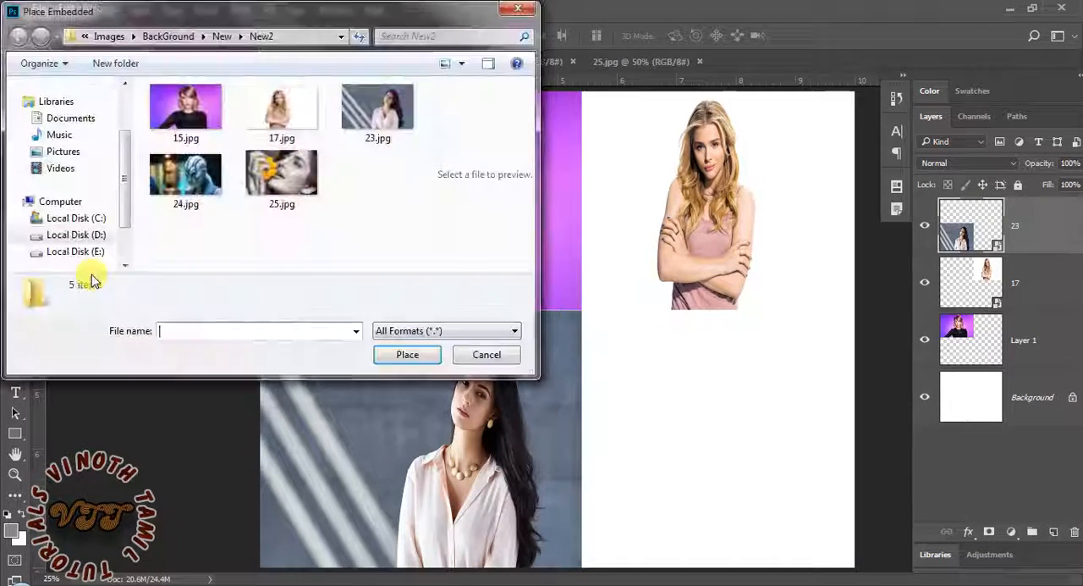
pyautogui.doubleClick(282, 201)
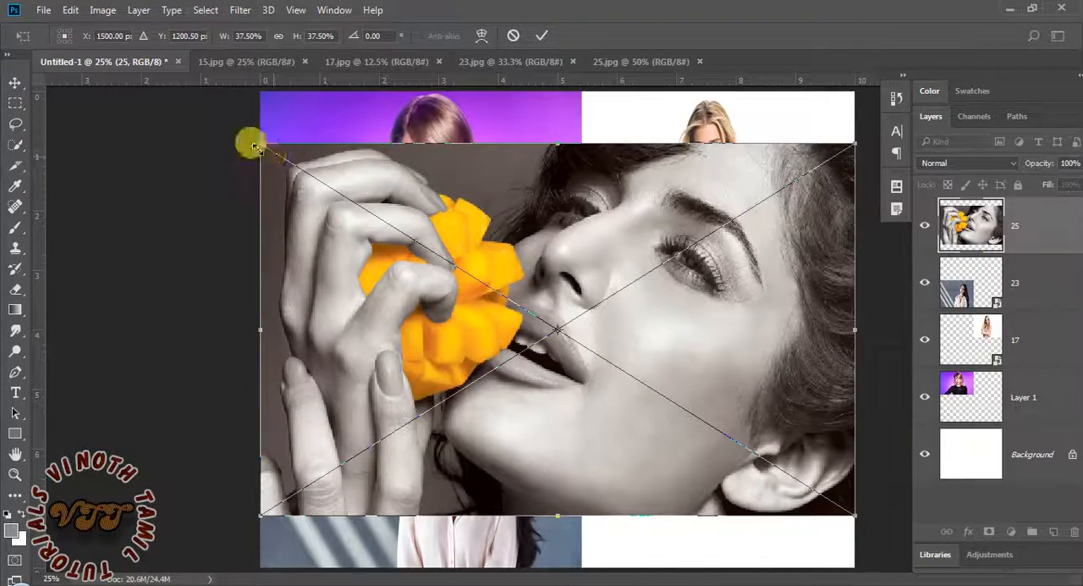
# Resize the 25.jpg photo to about 17.6% width and 26% height, and fit it into the canvas's lower-right corner below the 17.jpg photo
pyautogui.moveTo(252, 138); pyautogui.dragTo(332, 191)
pyautogui.moveTo(581, 302); pyautogui.dragTo(683, 365)
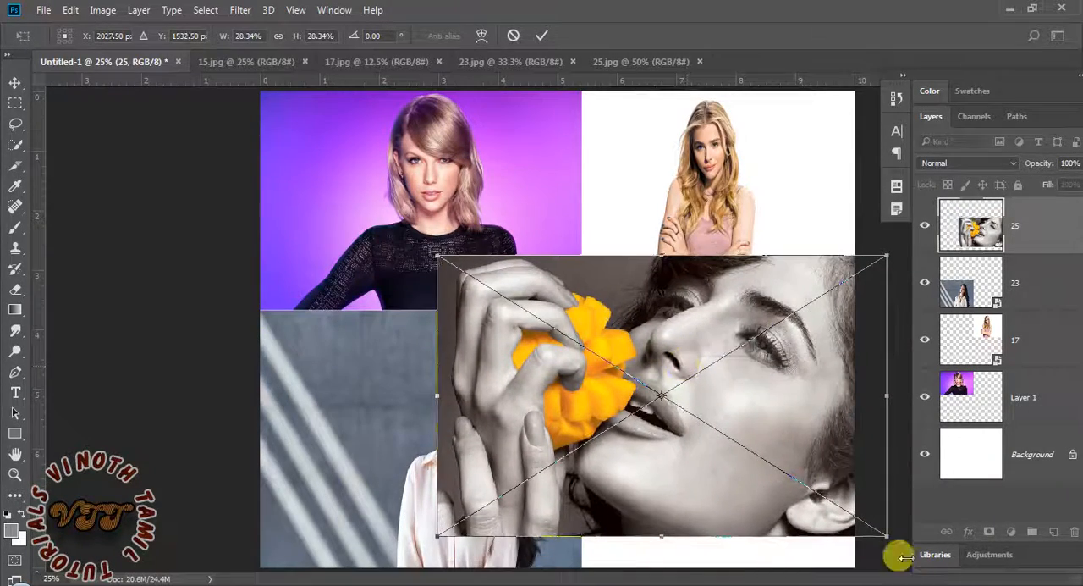
pyautogui.moveTo(884, 533); pyautogui.dragTo(771, 489)
pyautogui.moveTo(747, 409); pyautogui.dragTo(767, 442)
pyautogui.moveTo(500, 321); pyautogui.dragTo(574, 310)
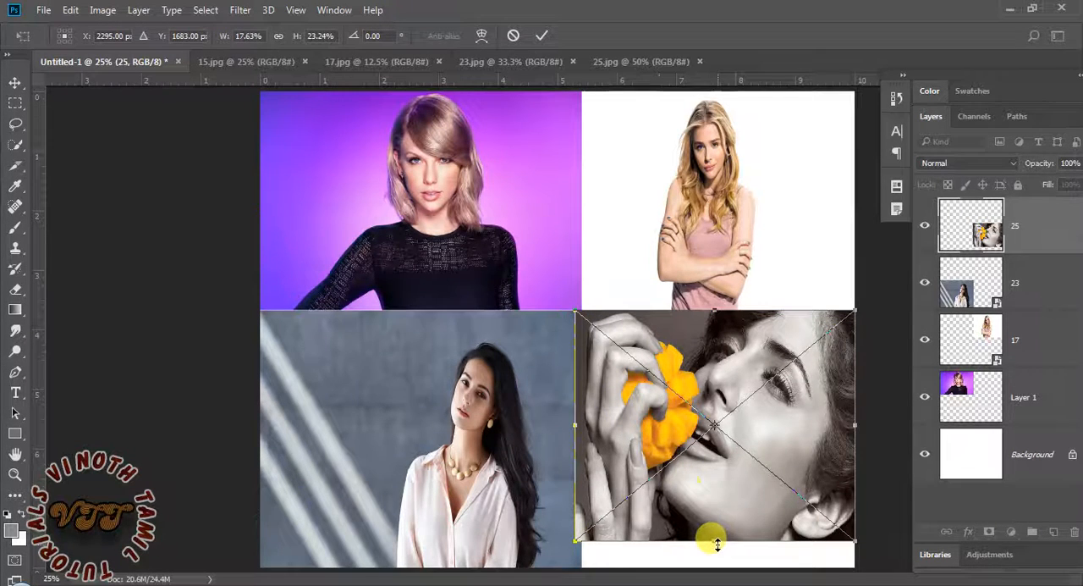
pyautogui.moveTo(717, 543); pyautogui.dragTo(708, 568)
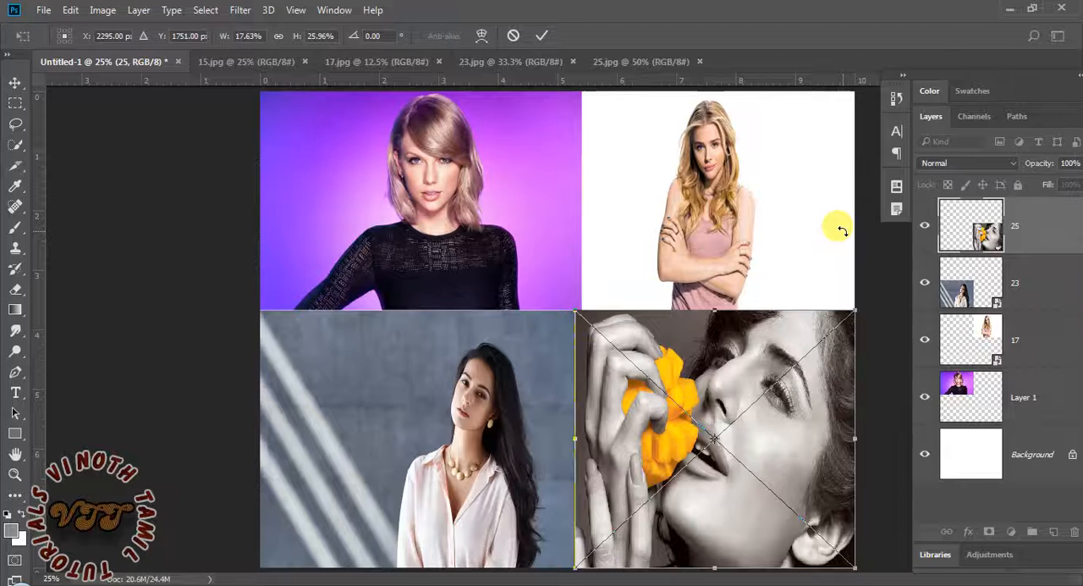
pyautogui.press('Return')
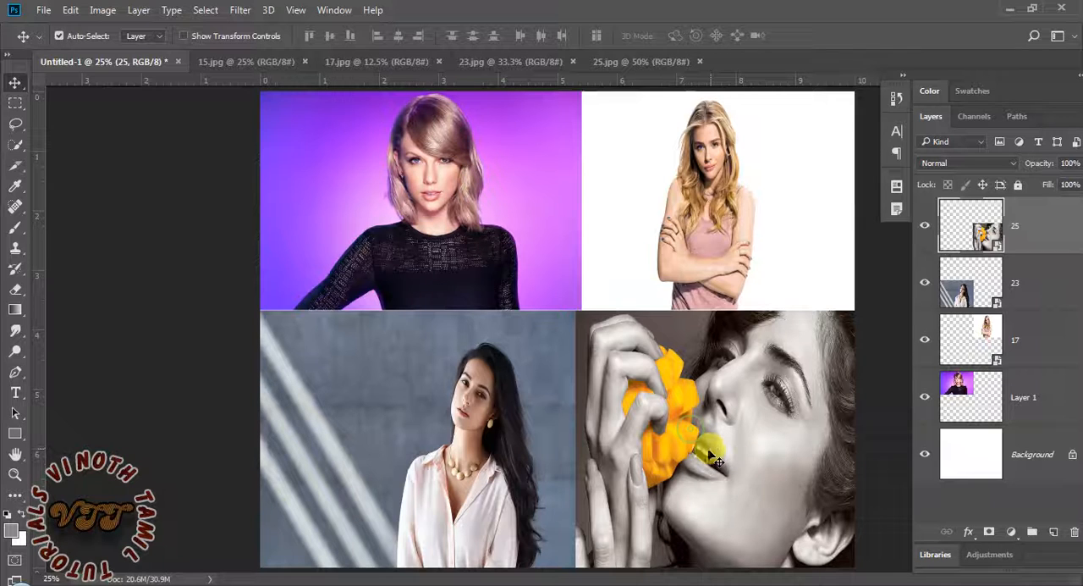
# Narrow the 25.jpg photo from its left side so its edge meets the right edge of the 23.jpg photo
pyautogui.hotkey('ctrl', 't')
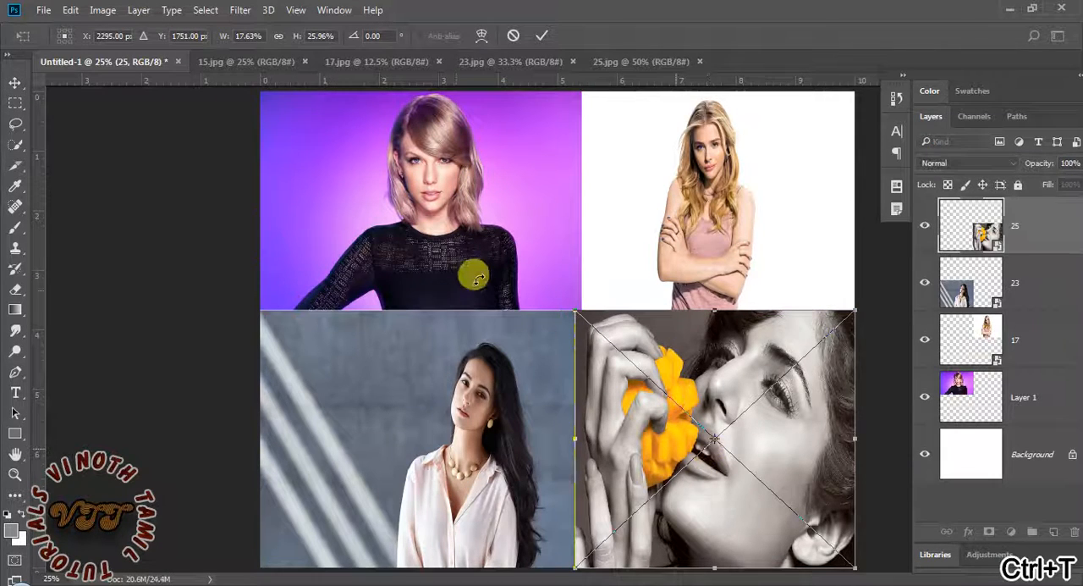
pyautogui.moveTo(570, 307); pyautogui.dragTo(582, 311)
pyautogui.press('Return')
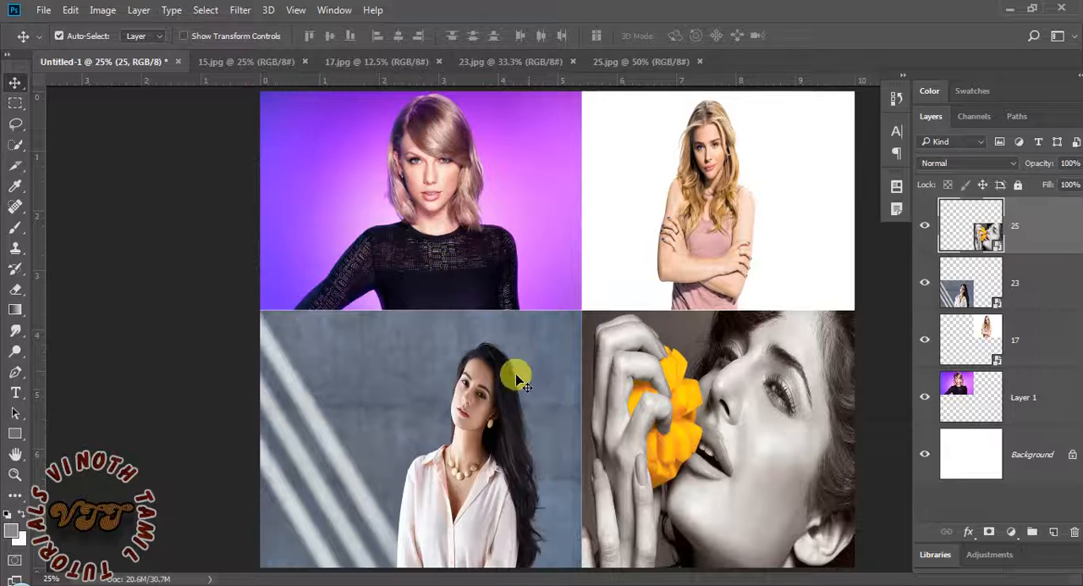
# Select the 23, 15, 17 and 25 photos one after another directly on the canvas with Auto-Select
pyautogui.click(487, 393)
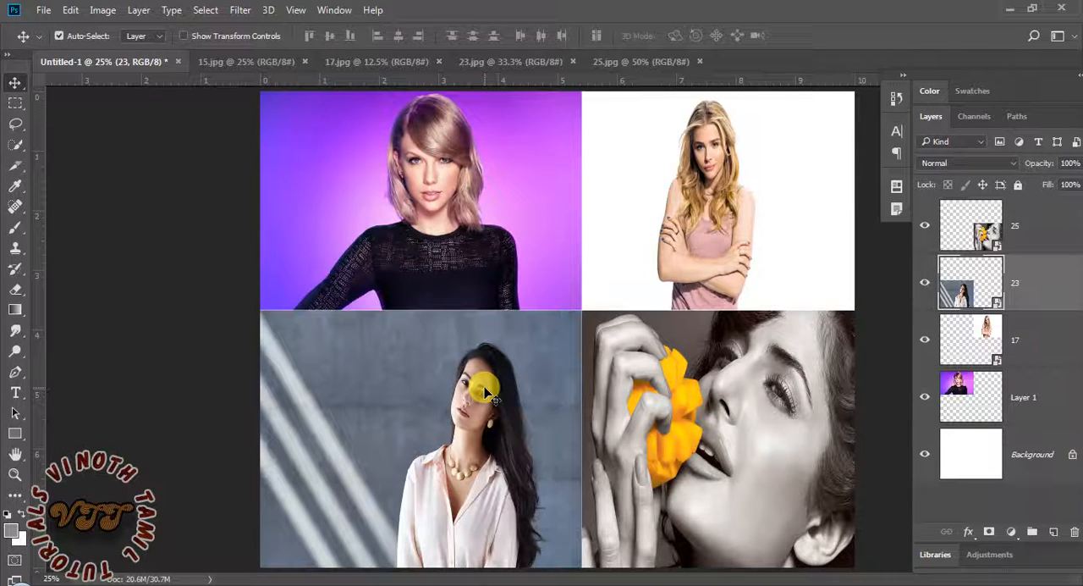
pyautogui.click(456, 252)
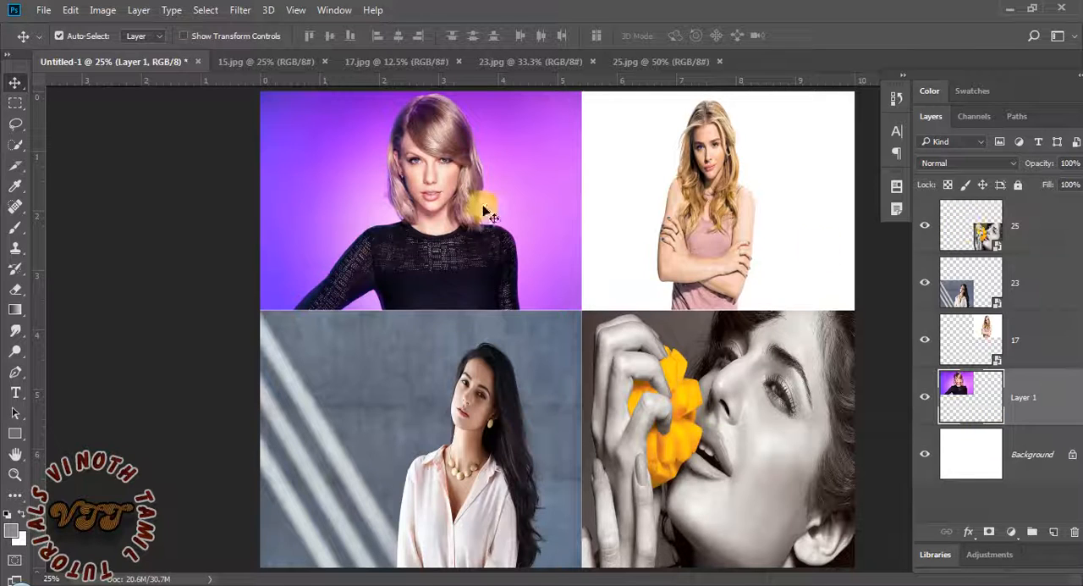
pyautogui.click(692, 179)
pyautogui.click(730, 441)
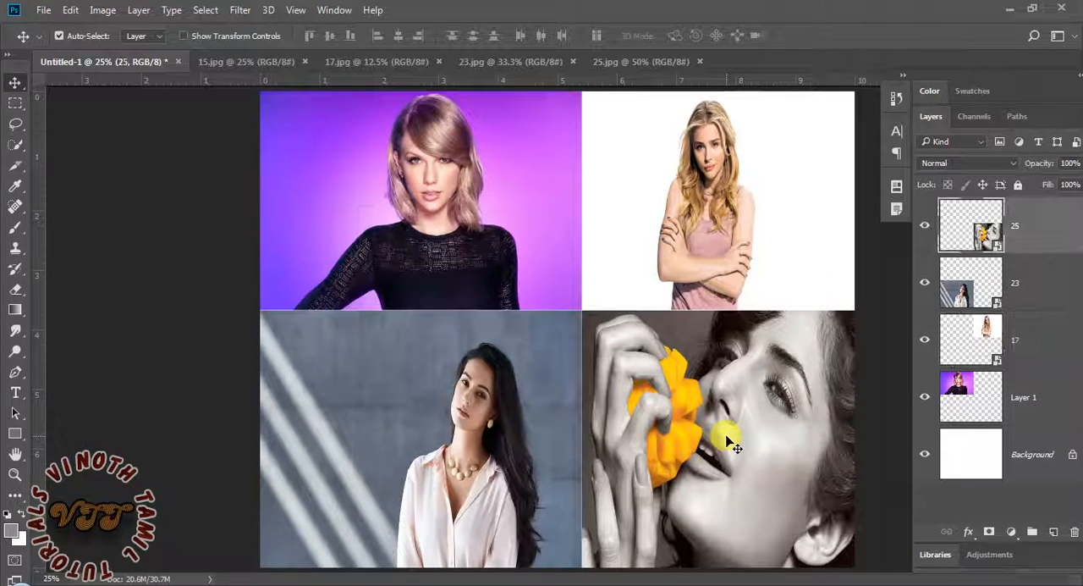
# Turn off Auto-Select, try moving the 25 photo down about 0.57 in from the canvas, and undo the move
pyautogui.click(60, 36)
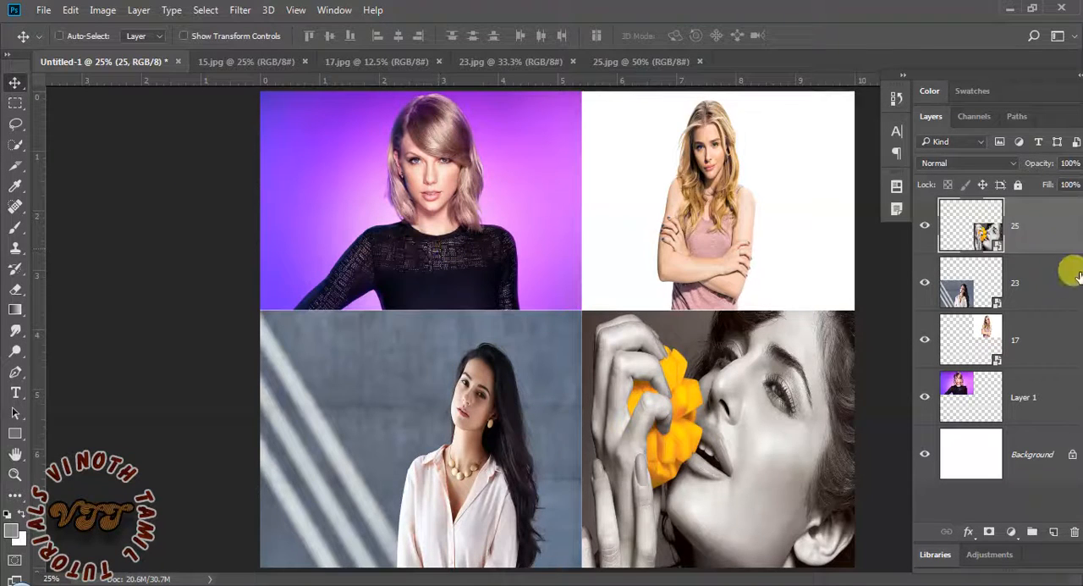
pyautogui.moveTo(503, 232); pyautogui.dragTo(499, 269)
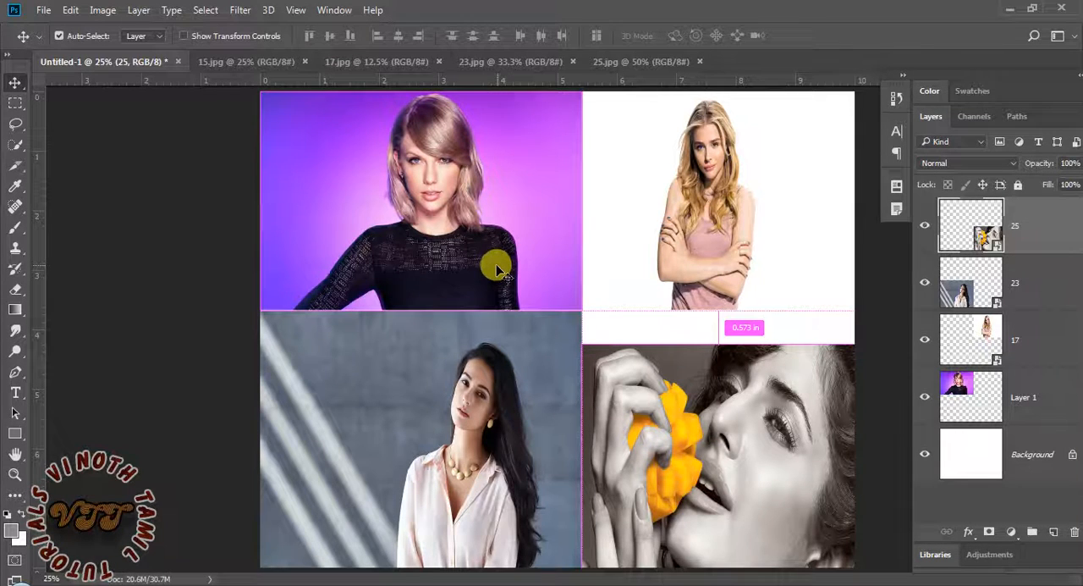
pyautogui.hotkey('ctrl', 'z')
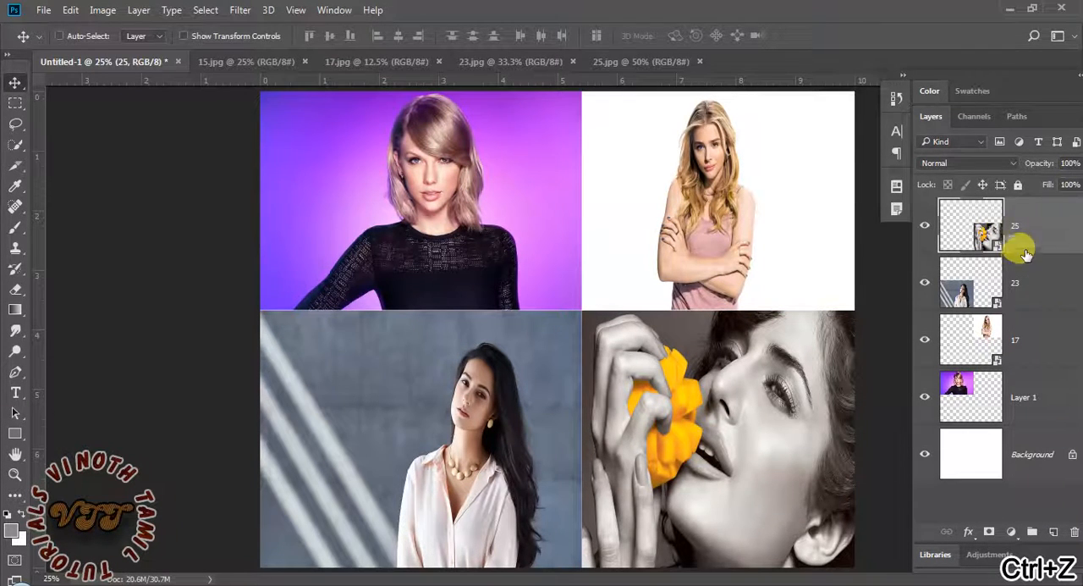
# Select Layer 1 in the layer list, try moving its photo left, undo the move, and turn Auto-Select back on
pyautogui.click(1022, 288)
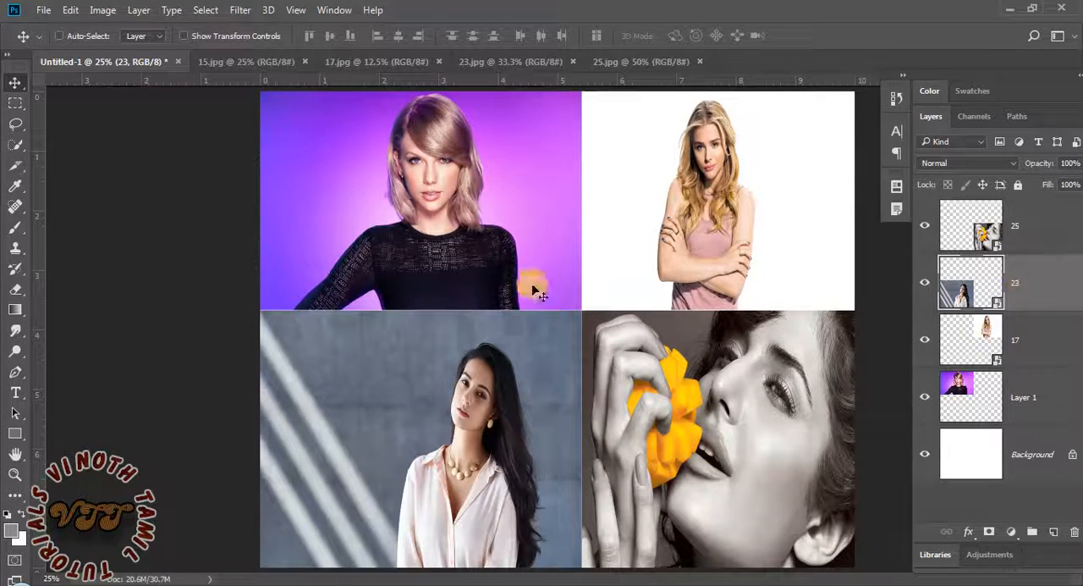
pyautogui.click(997, 398)
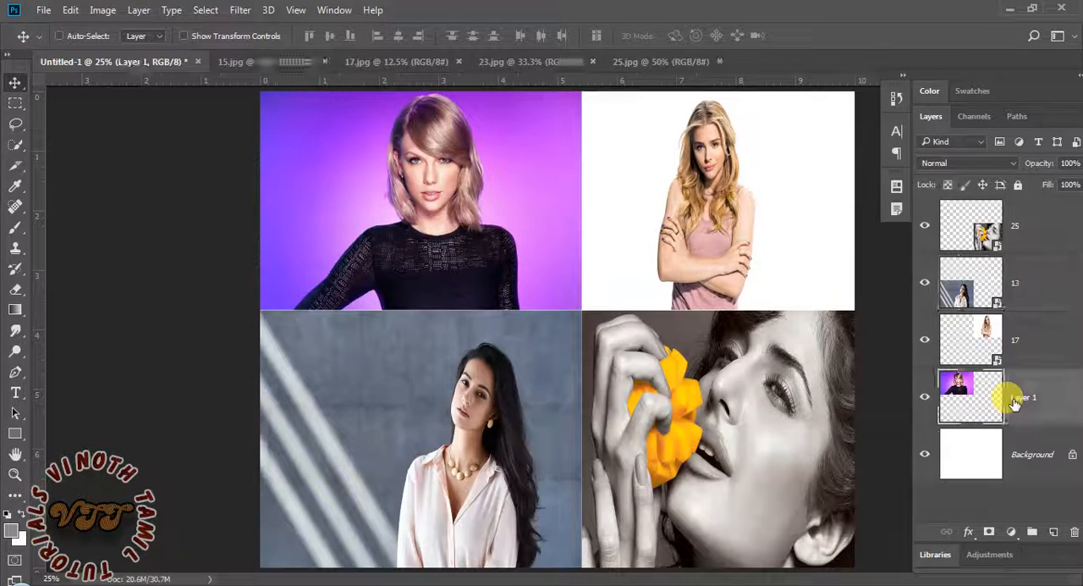
pyautogui.moveTo(507, 242); pyautogui.dragTo(459, 229)
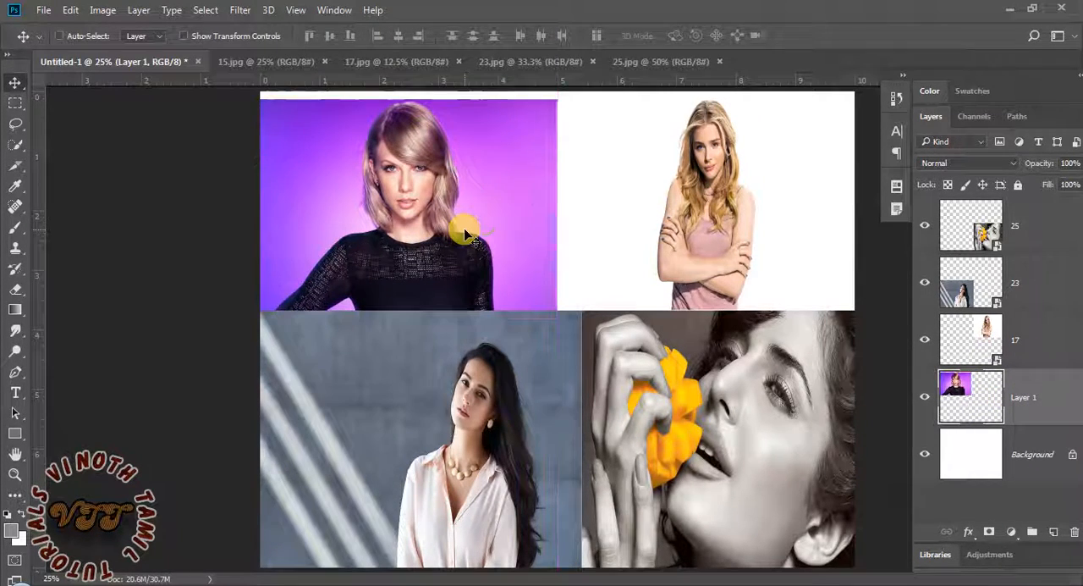
pyautogui.hotkey('ctrl', 'z')
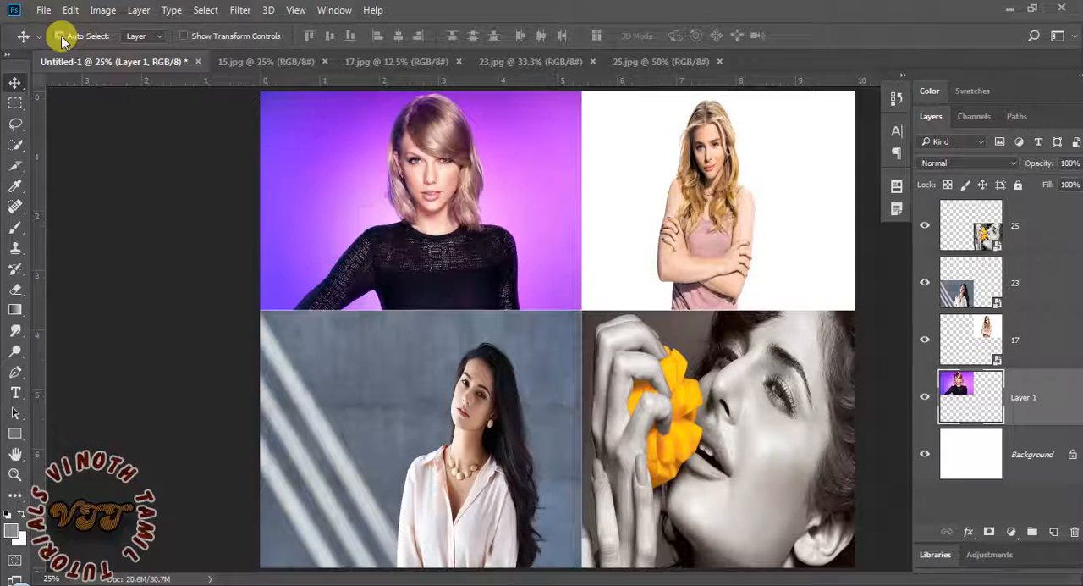
pyautogui.click(60, 37)
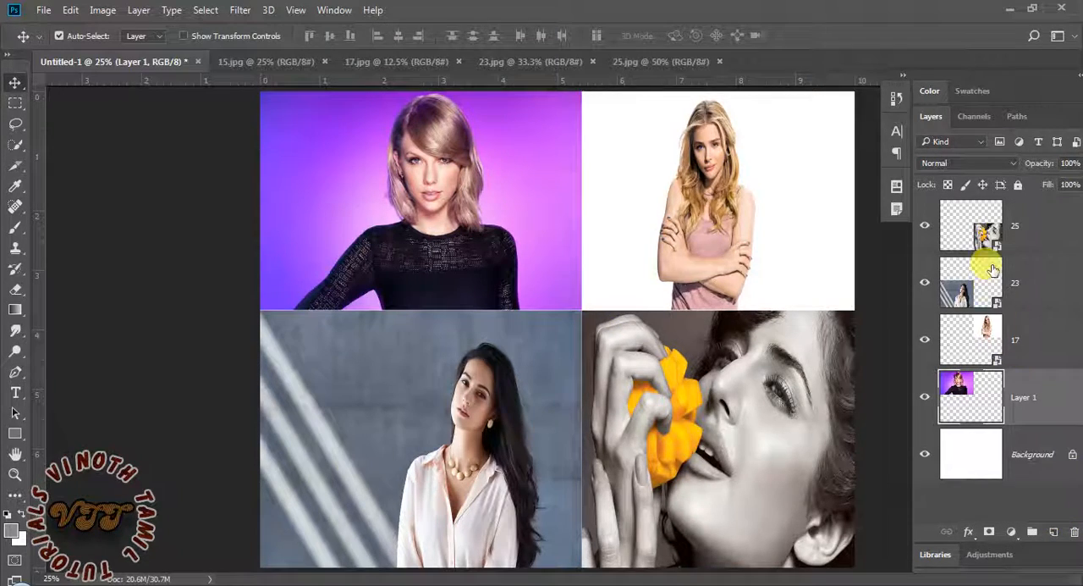
# Rename Layer 1, the purple-background photo, as Image1
pyautogui.doubleClick(1026, 398)
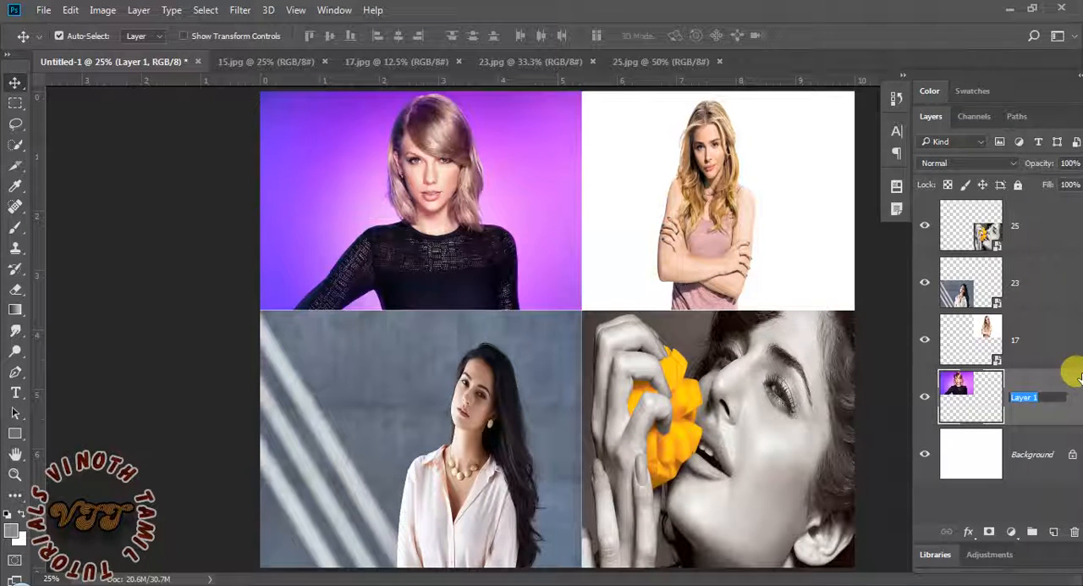
pyautogui.write('Imag')
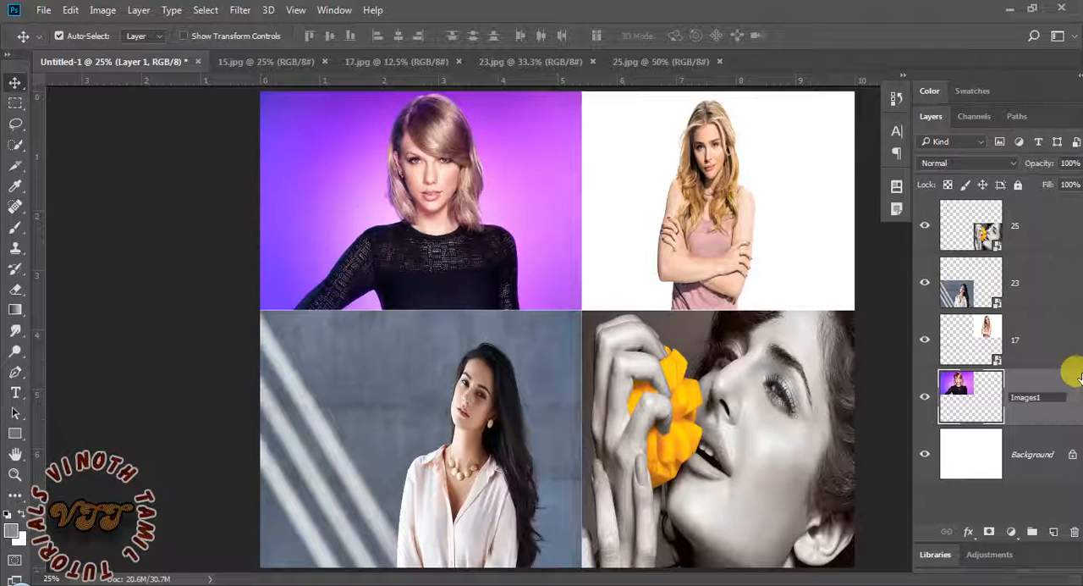
pyautogui.write('es1')
pyautogui.press('Left')
pyautogui.press('BackSpace')
pyautogui.press('Return')
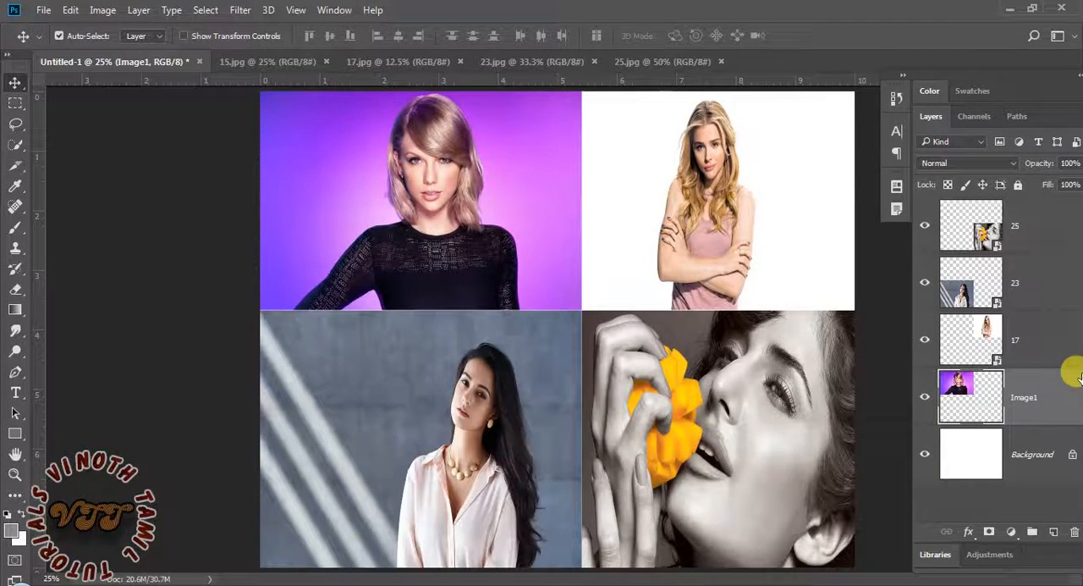
# Rename layer 17, the white-background photo, as Image2
pyautogui.doubleClick(1014, 340)
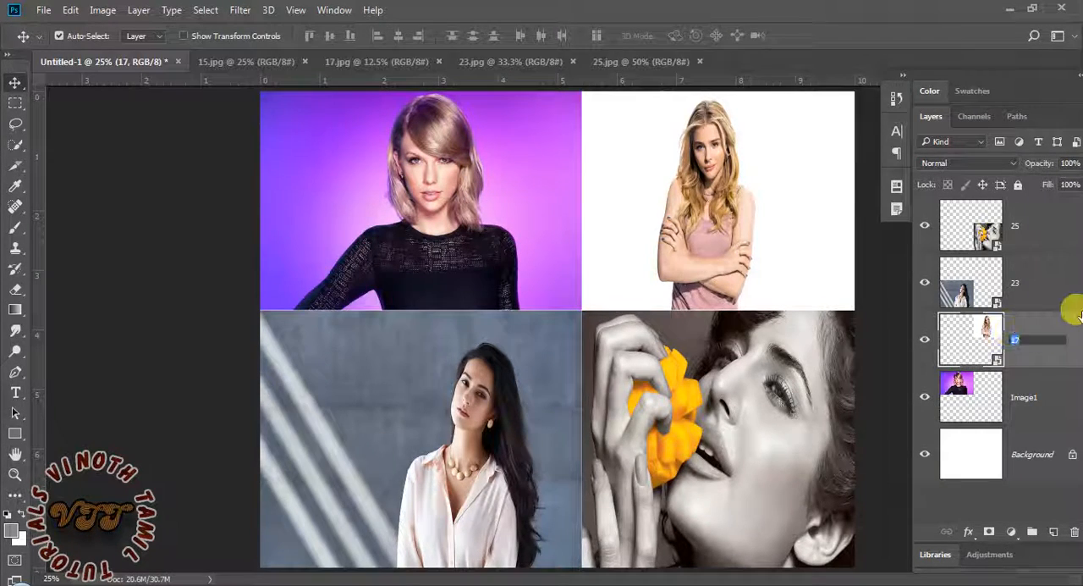
pyautogui.write('Image2')
pyautogui.press('Return')
# Rename layer 23, the grey-wall photo, as Image3
pyautogui.doubleClick(1015, 288)
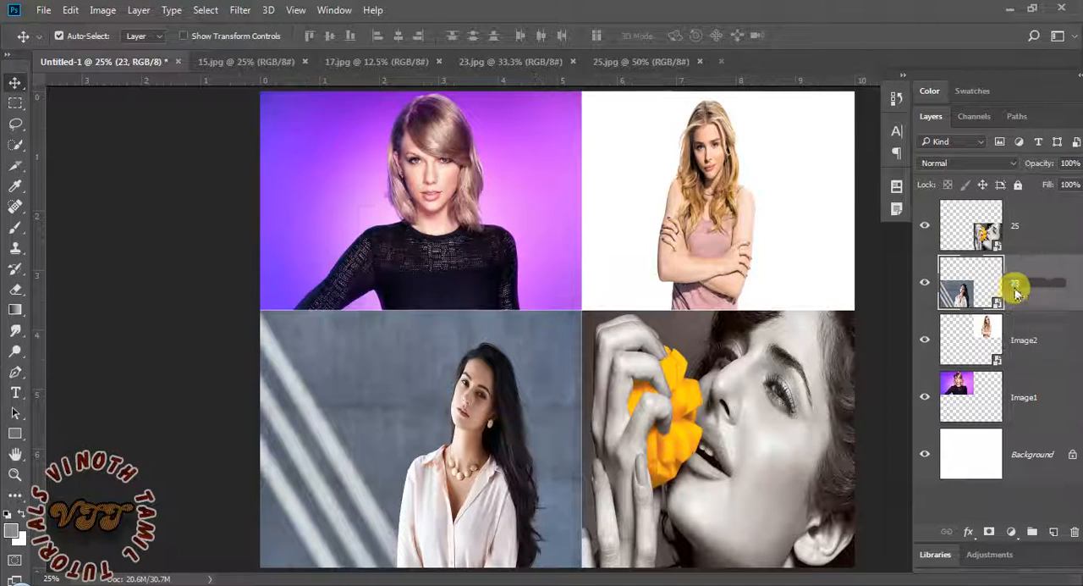
pyautogui.write('Image')
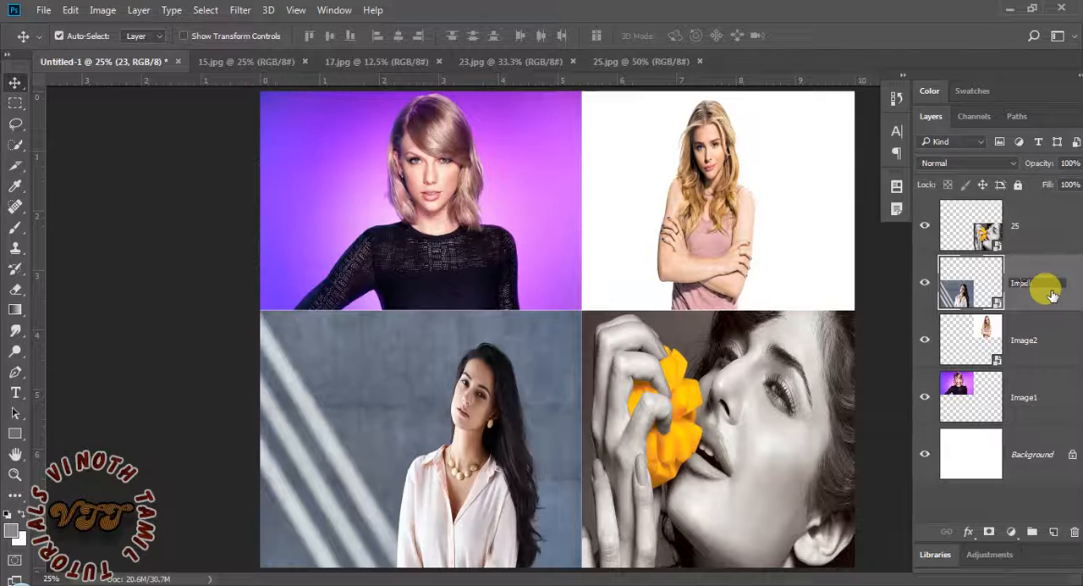
pyautogui.write('3')
pyautogui.press('Return')
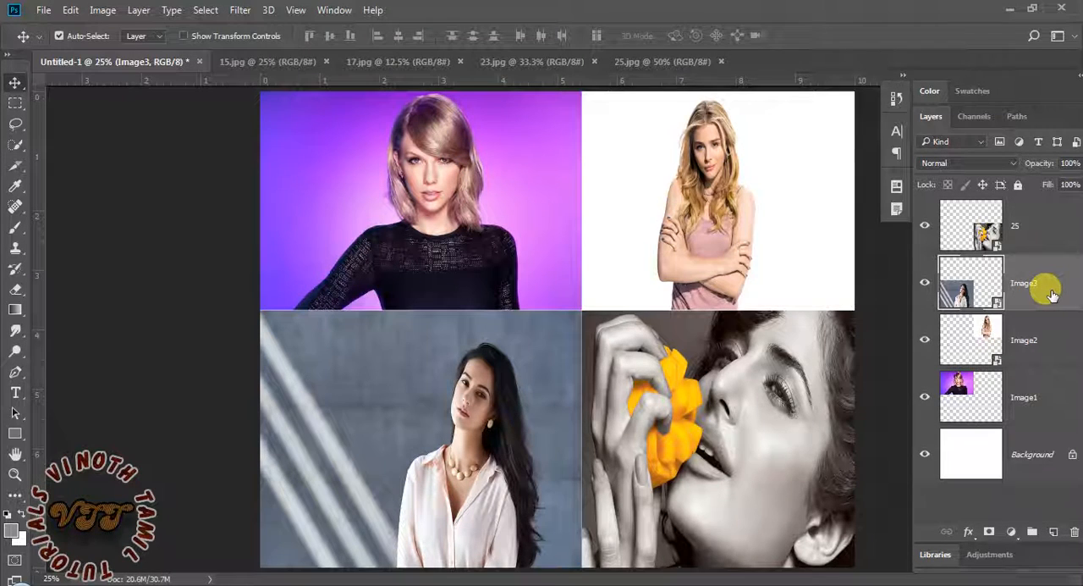
# Rename layer 25, the photo with the yellow flower, as Image4
pyautogui.doubleClick(1017, 227)
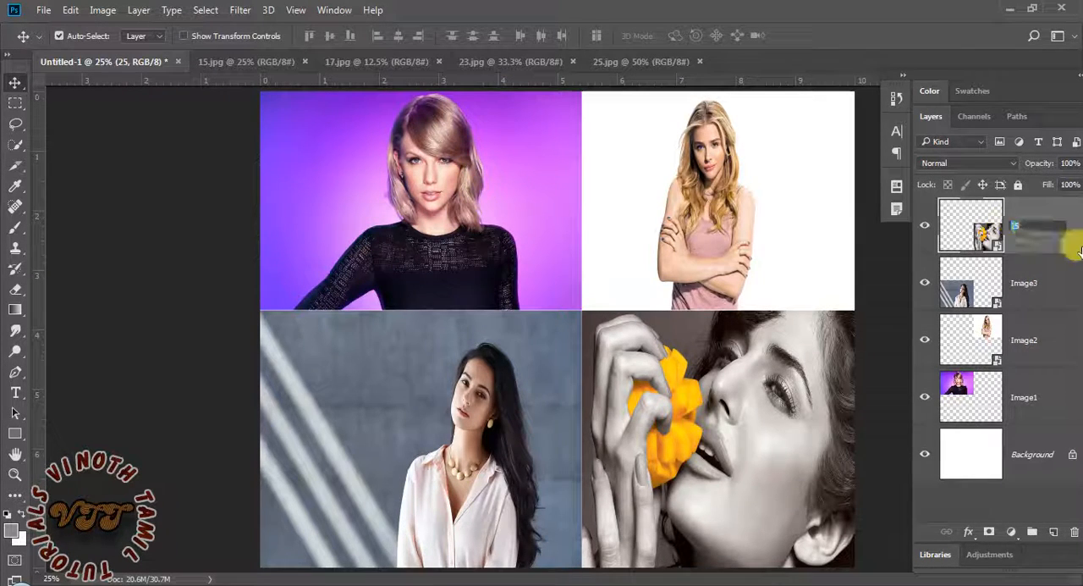
pyautogui.write('Image4')
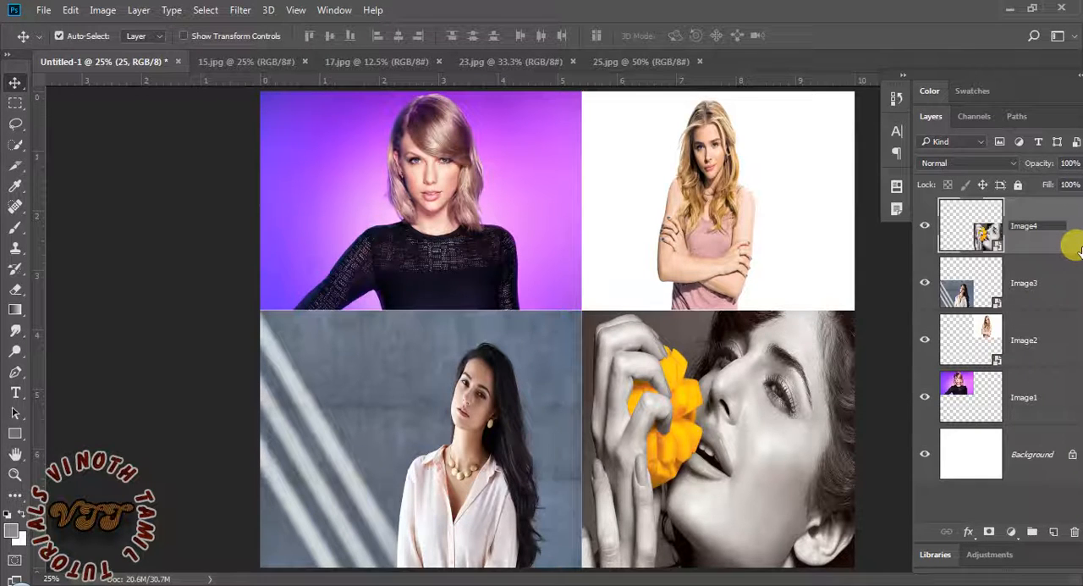
pyautogui.press('Return')
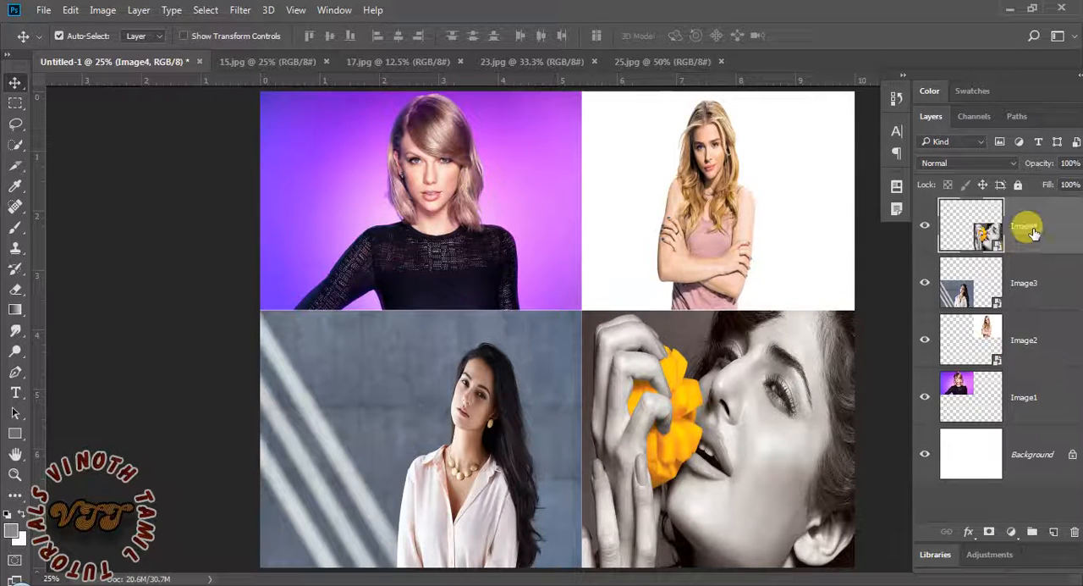
# Add a blank layer above Image4, delete it, and undo the deletion
pyautogui.click(1054, 533)
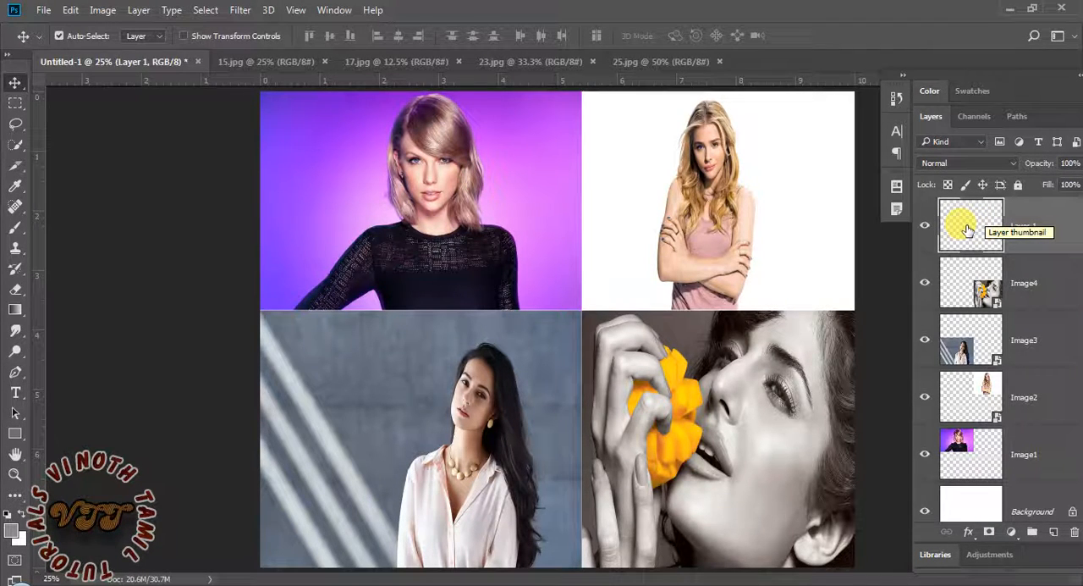
pyautogui.press('Delete')
pyautogui.hotkey('ctrl', 'z')
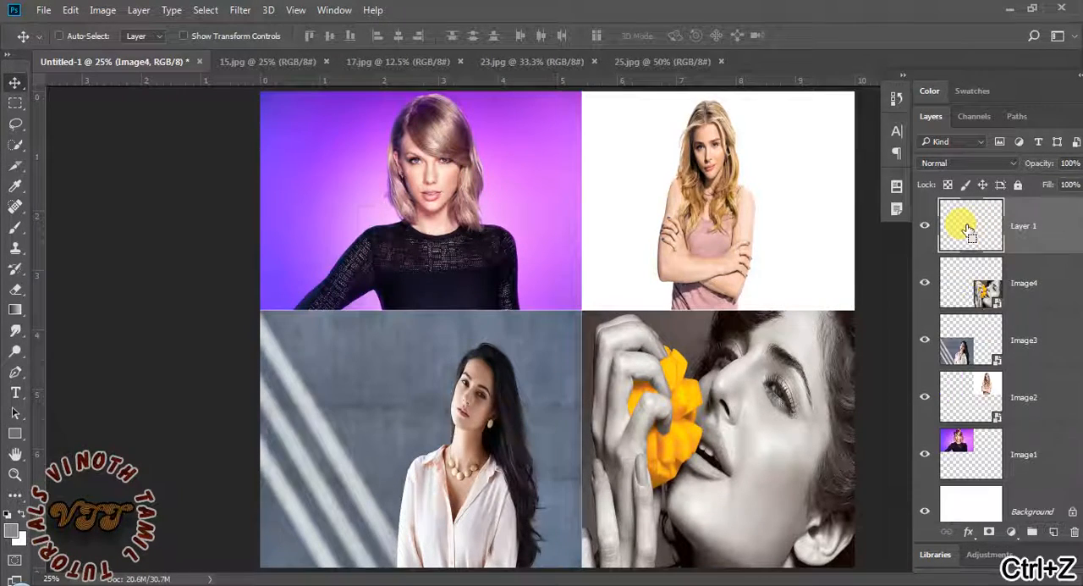
# Delete the blank layer through the confirmation prompt, undo the deletion, and delete it again without the prompt
pyautogui.click(1075, 533)
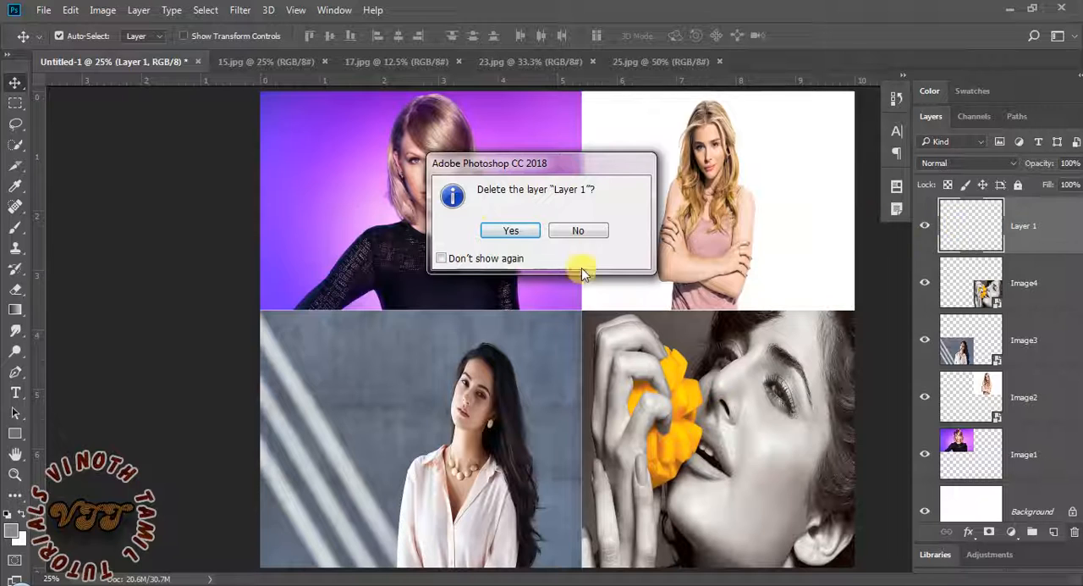
pyautogui.click(501, 236)
pyautogui.hotkey('ctrl', 'z')
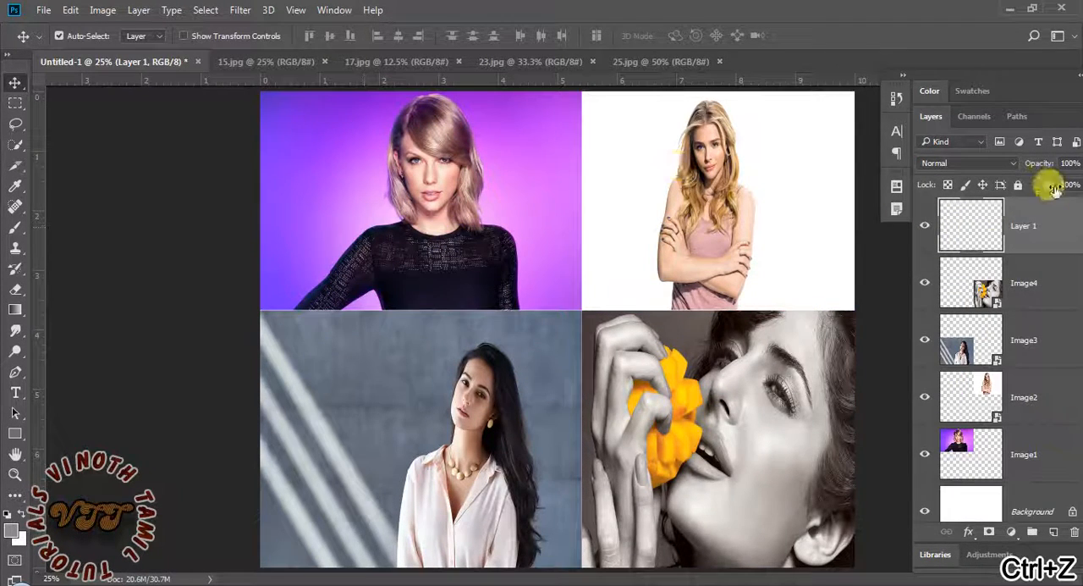
pyautogui.moveTo(1034, 216); pyautogui.dragTo(1074, 533)
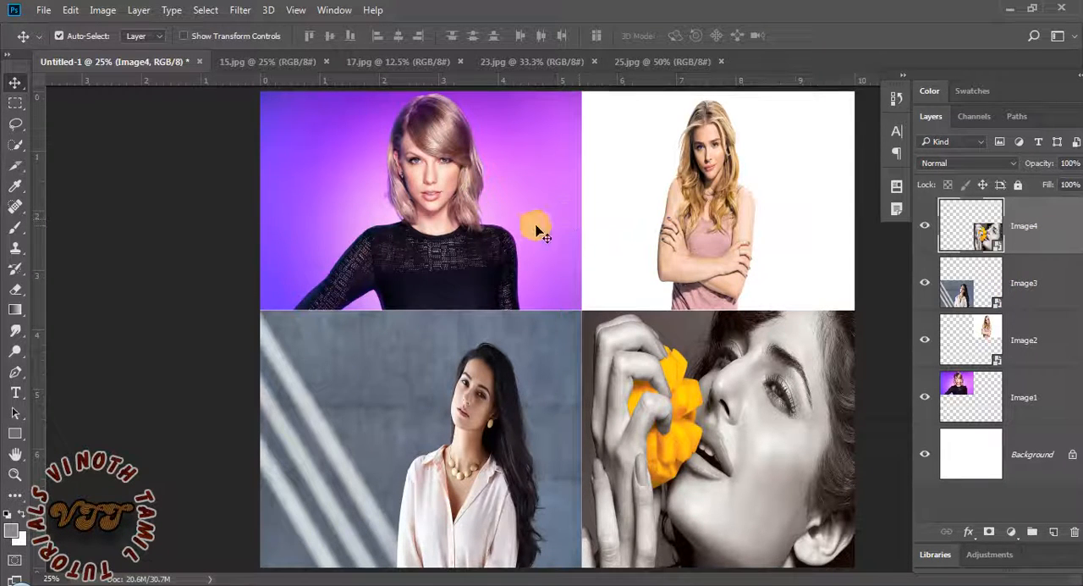
# Select the Image1 and Image2 photos together on the canvas, try moving them as a pair, and undo the move
pyautogui.click(533, 225)
pyautogui.click(643, 224)
pyautogui.click(496, 220)
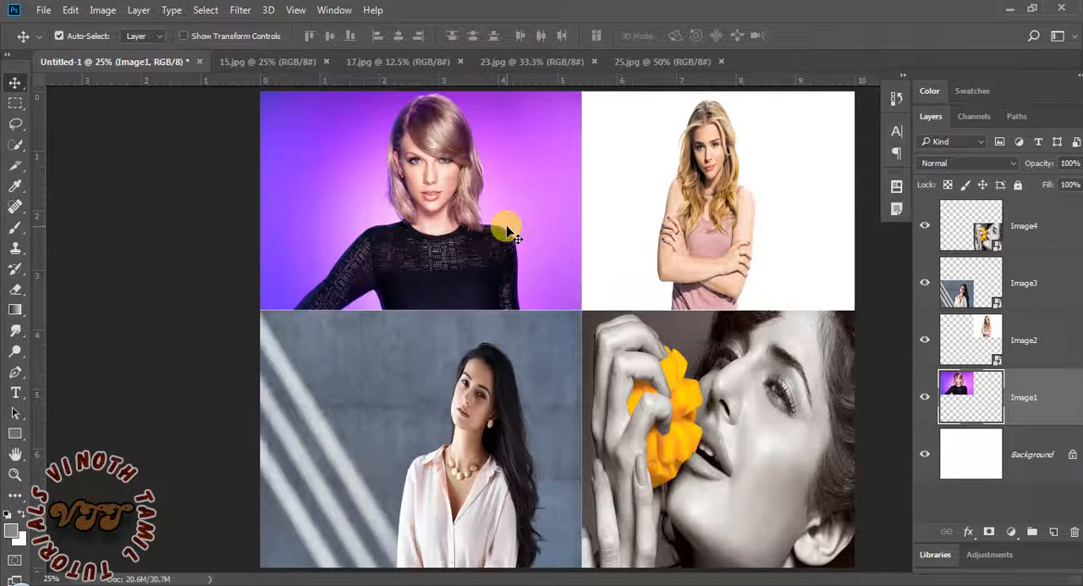
pyautogui.click(684, 233)
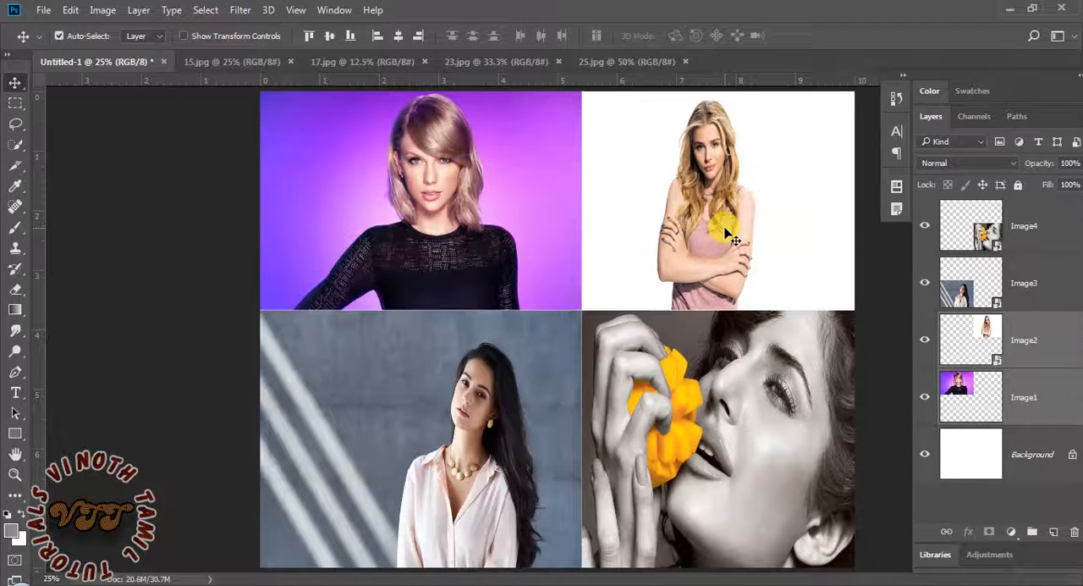
pyautogui.moveTo(547, 227); pyautogui.dragTo(561, 211)
pyautogui.hotkey('ctrl', 'z')
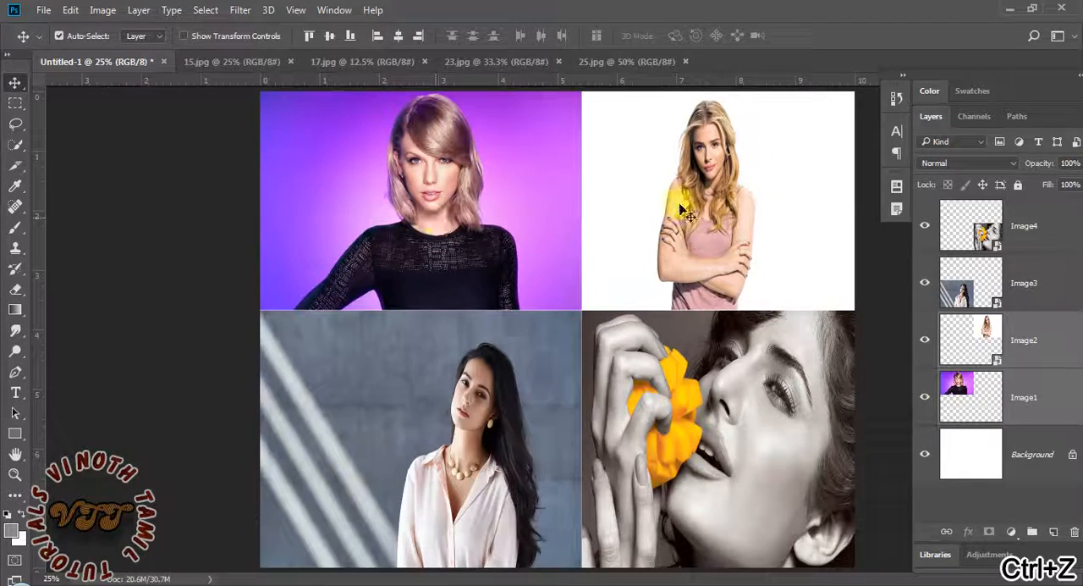
# Select Image1 and Image2 together, add Image3 to the selection, remove Image2 from it, and finally select only Image3
pyautogui.click(1034, 392)
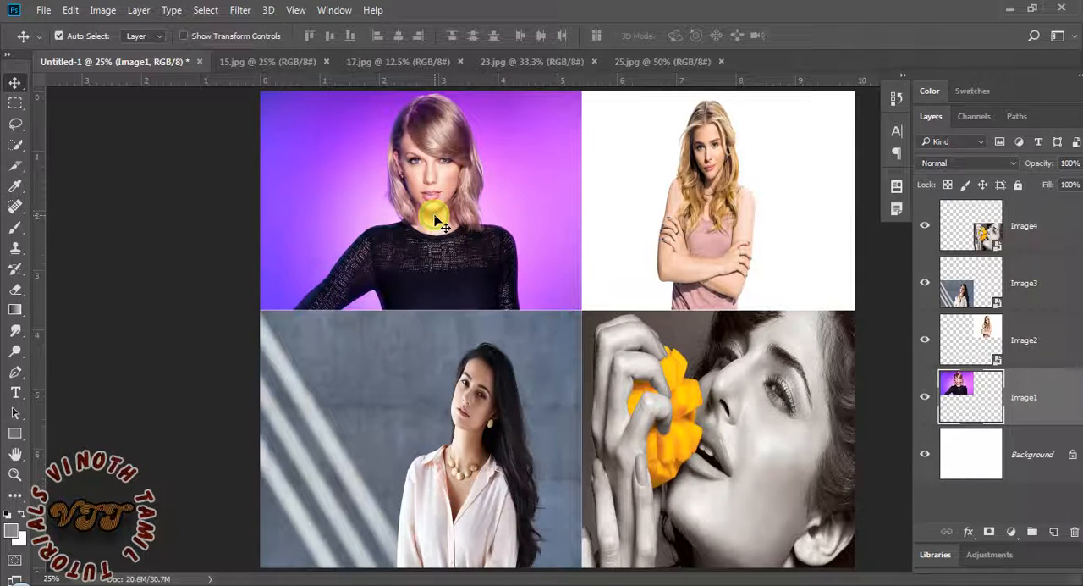
pyautogui.keyDown('shift'); pyautogui.click(671, 204); pyautogui.keyUp('shift')
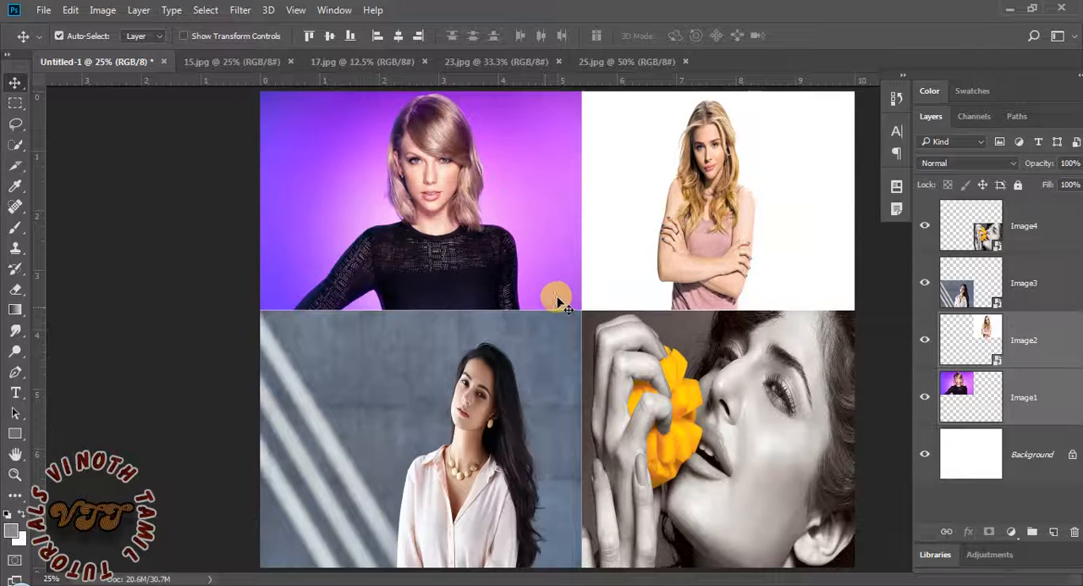
pyautogui.click(1019, 389)
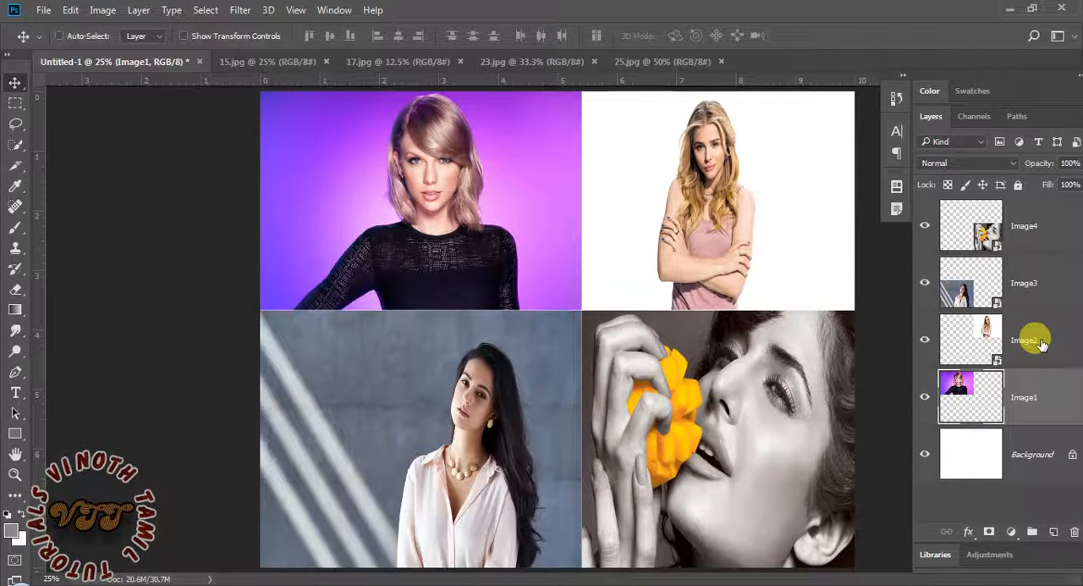
pyautogui.keyDown('shift'); pyautogui.click(1041, 342); pyautogui.keyUp('shift')
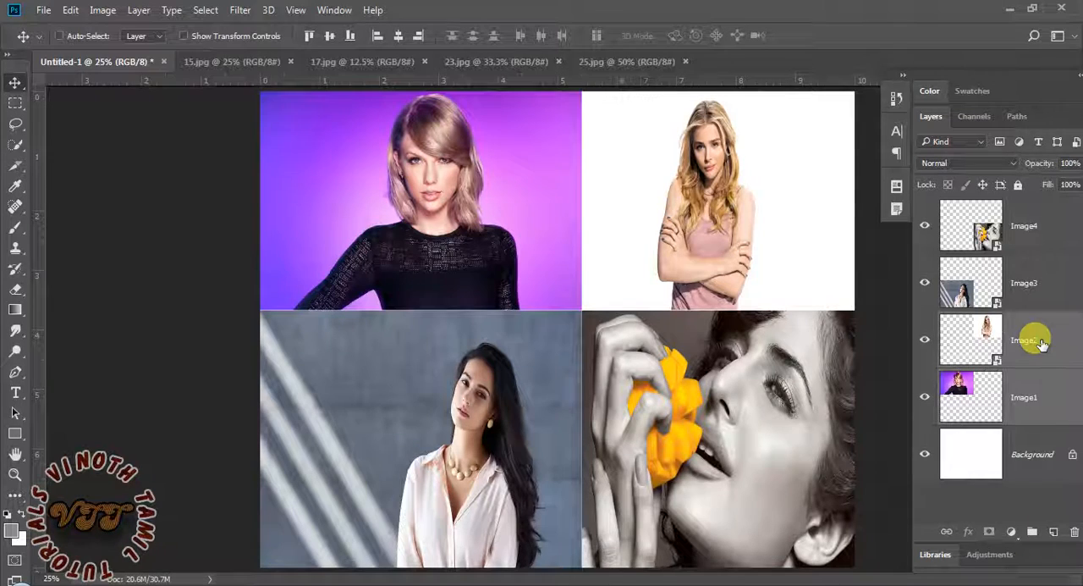
pyautogui.keyDown('shift'); pyautogui.click(1048, 284); pyautogui.keyUp('shift')
pyautogui.keyDown('ctrl'); pyautogui.click(1027, 340); pyautogui.keyUp('ctrl')
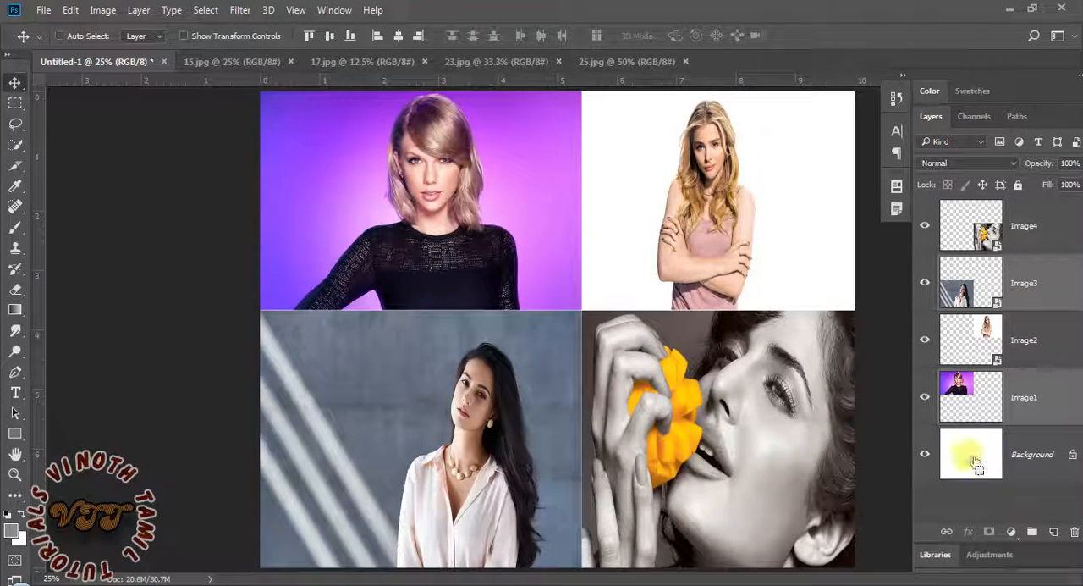
pyautogui.click(1032, 269)
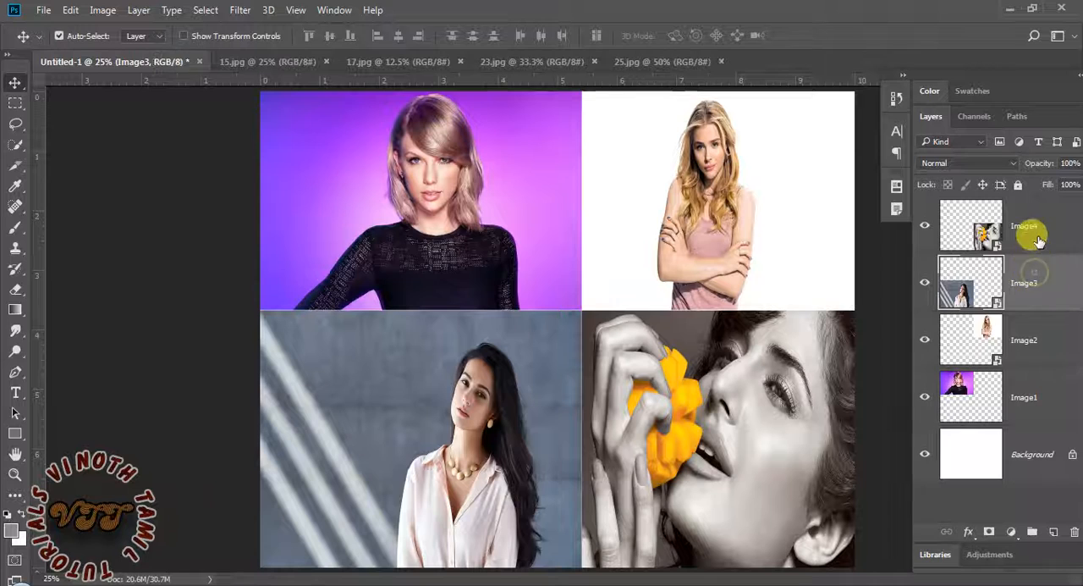
# Select the Image4, Image3 and Image2 layers together, and finally select only the Image1 layer
pyautogui.click(1034, 230)
pyautogui.keyDown('shift'); pyautogui.click(1042, 298); pyautogui.keyUp('shift')
pyautogui.keyDown('shift'); pyautogui.click(1053, 338); pyautogui.keyUp('shift')
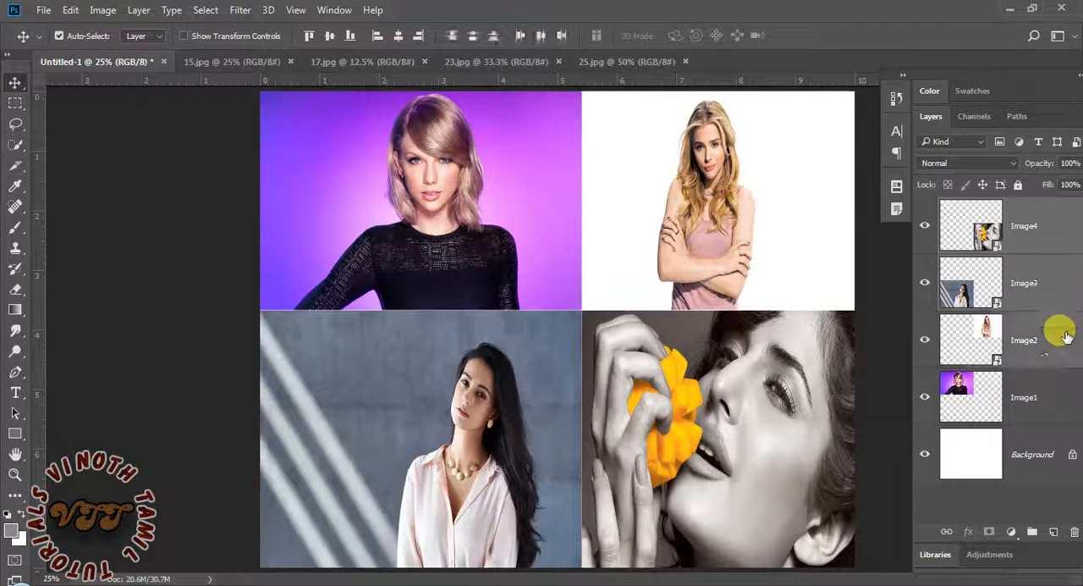
pyautogui.click(1040, 389)
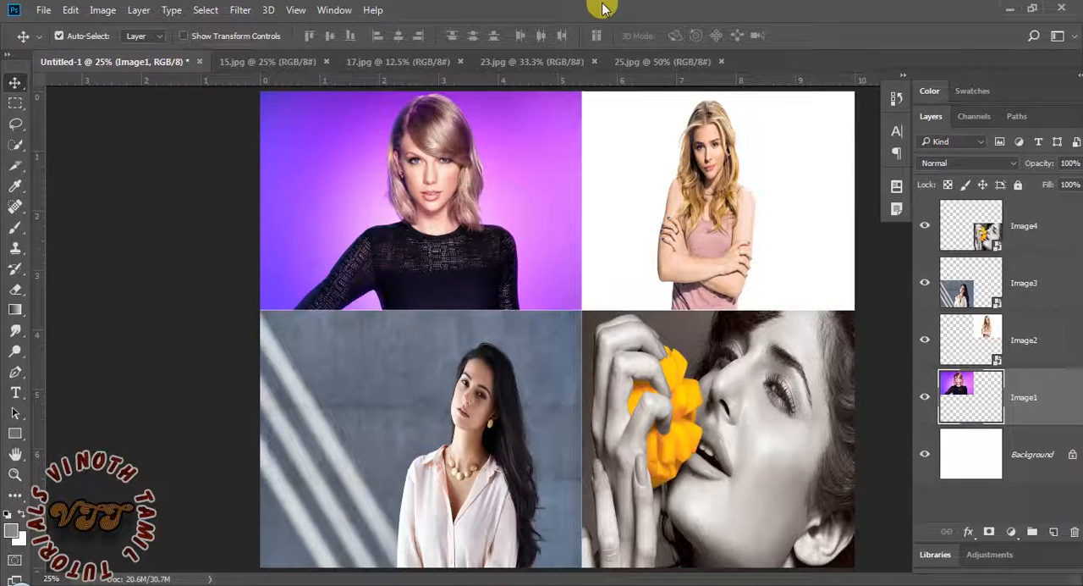
# Raise the Image1 layer one level at a time to the top of the stack, and lower it back to just above Background
pyautogui.press('ctrl')
pyautogui.hotkey('ctrl', ']')
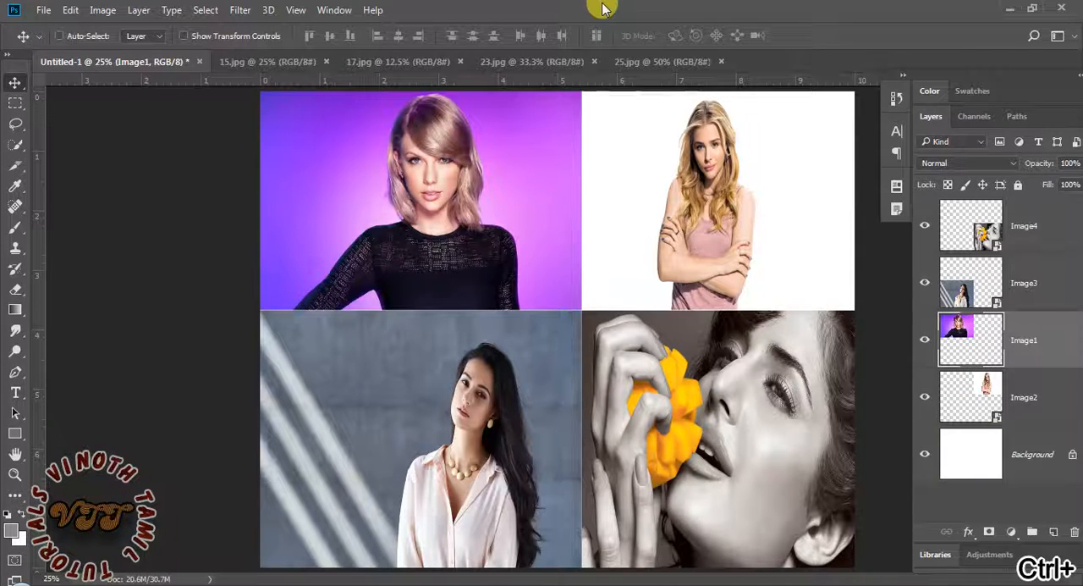
pyautogui.hotkey('ctrl', ']')
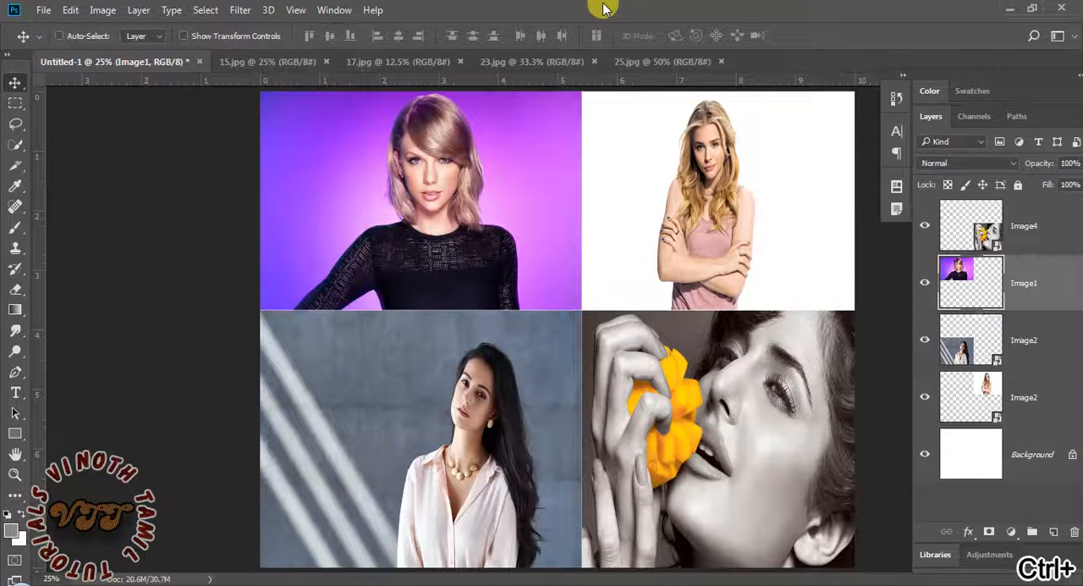
pyautogui.hotkey('ctrl', ']')
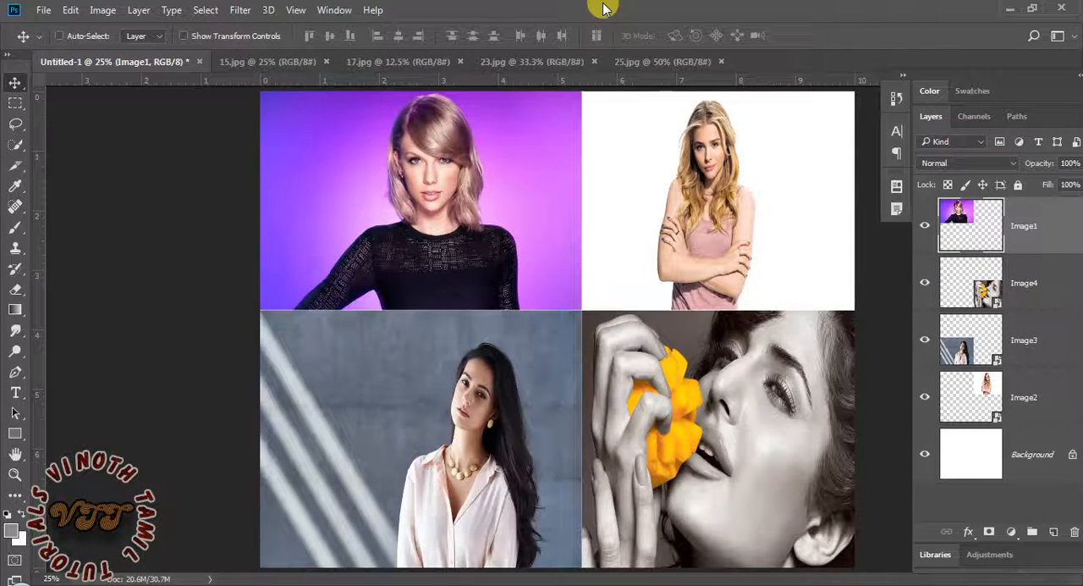
pyautogui.hotkey('ctrl', '[')
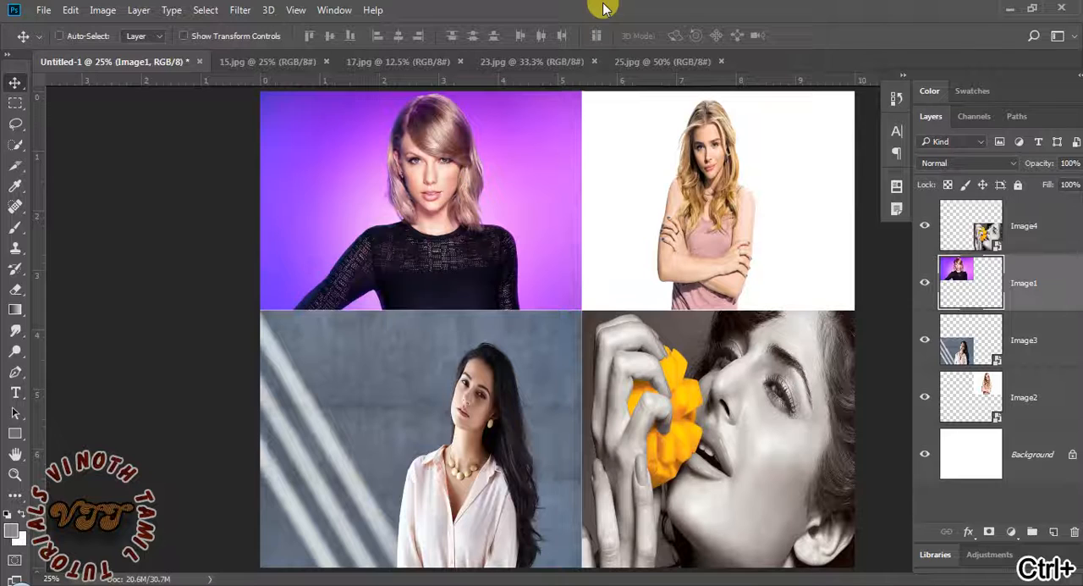
pyautogui.hotkey('ctrl', '[')
pyautogui.hotkey('ctrl', '[')
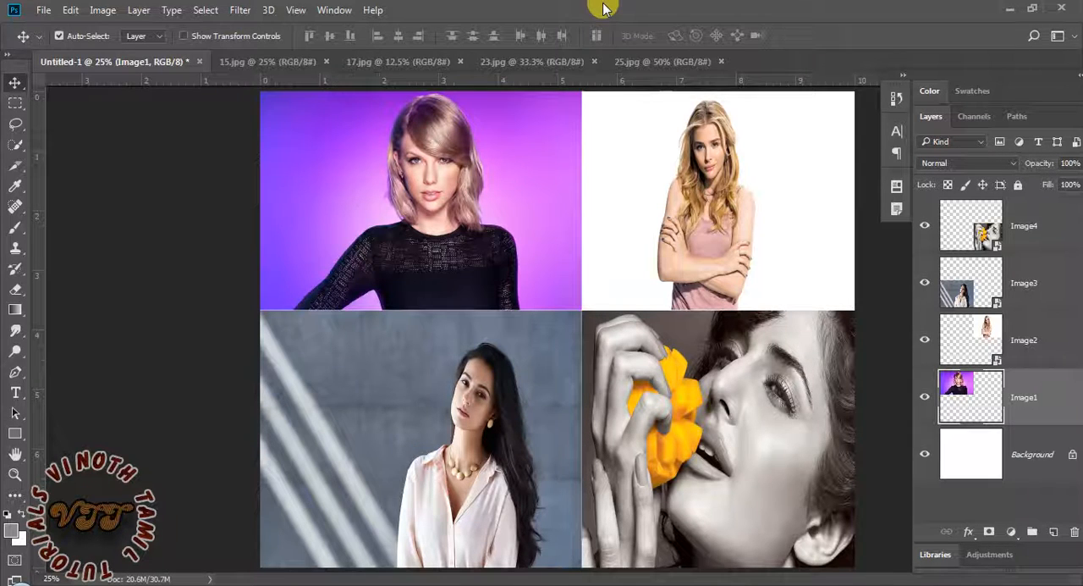
# Bring the Image1 layer straight to the front of the stack, and send it straight to the back above Background
pyautogui.press('ctrl')
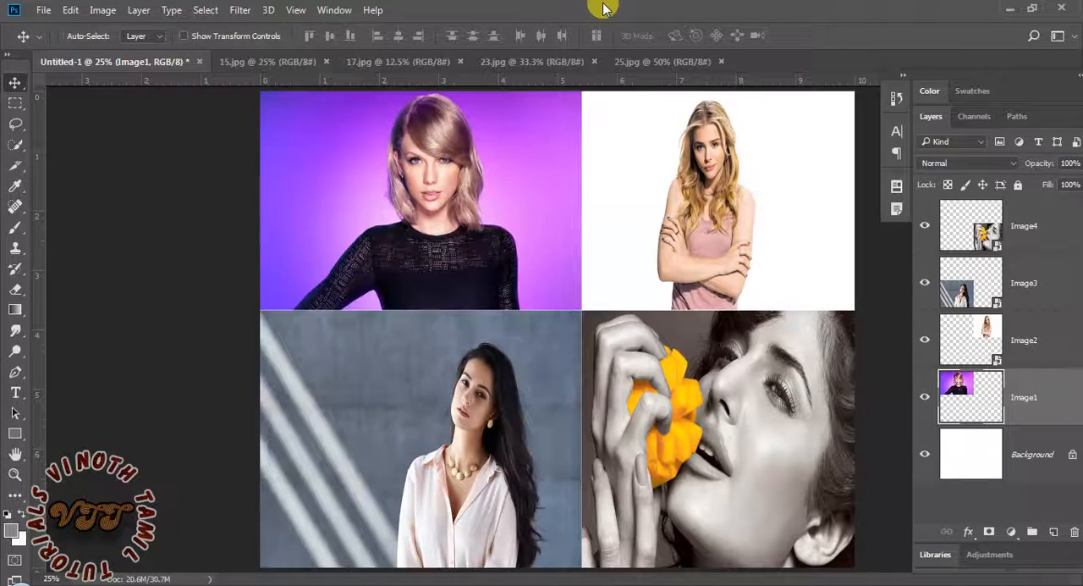
pyautogui.hotkey('ctrl', 'shift', ']')
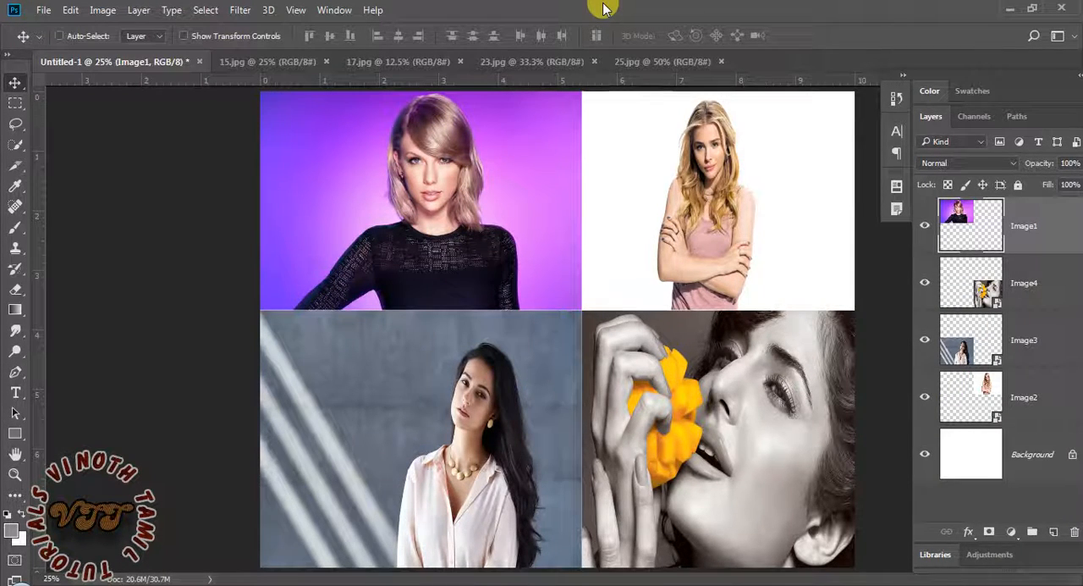
pyautogui.press('ctrl')
pyautogui.hotkey('ctrl', 'shift', '[')
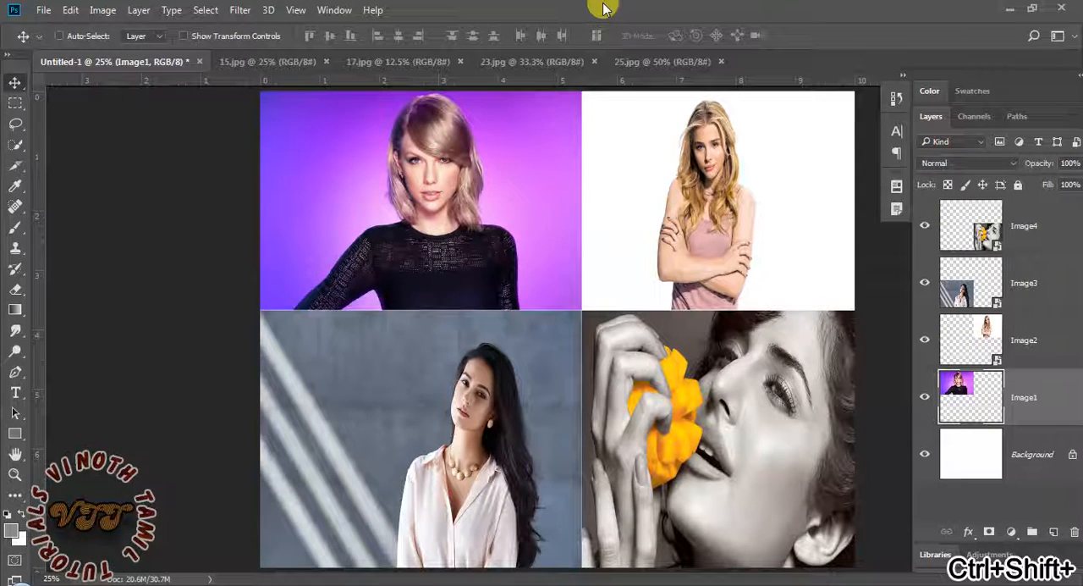
pyautogui.press('ctrl')
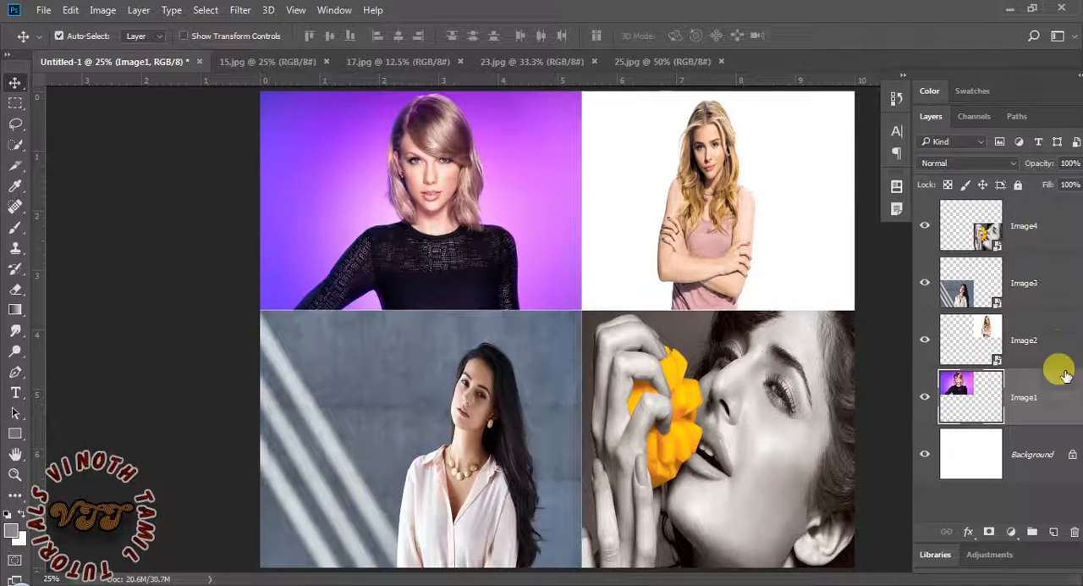
# Select the Image1 photo on the canvas and enlarge it with Free Transform to about 139% width and 151% height
pyautogui.click(1032, 233)
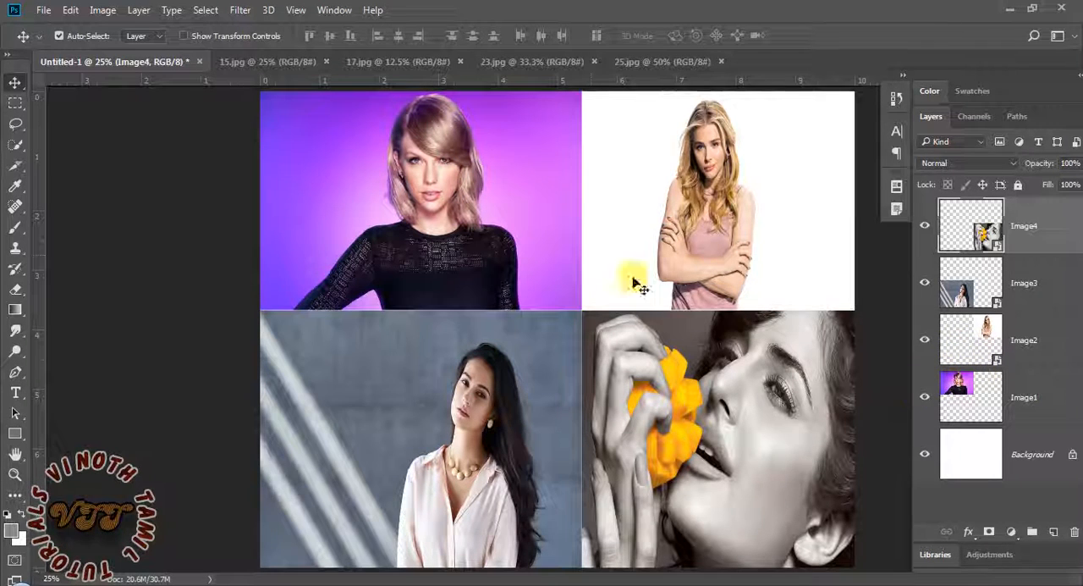
pyautogui.click(527, 237)
pyautogui.hotkey('ctrl', 't')
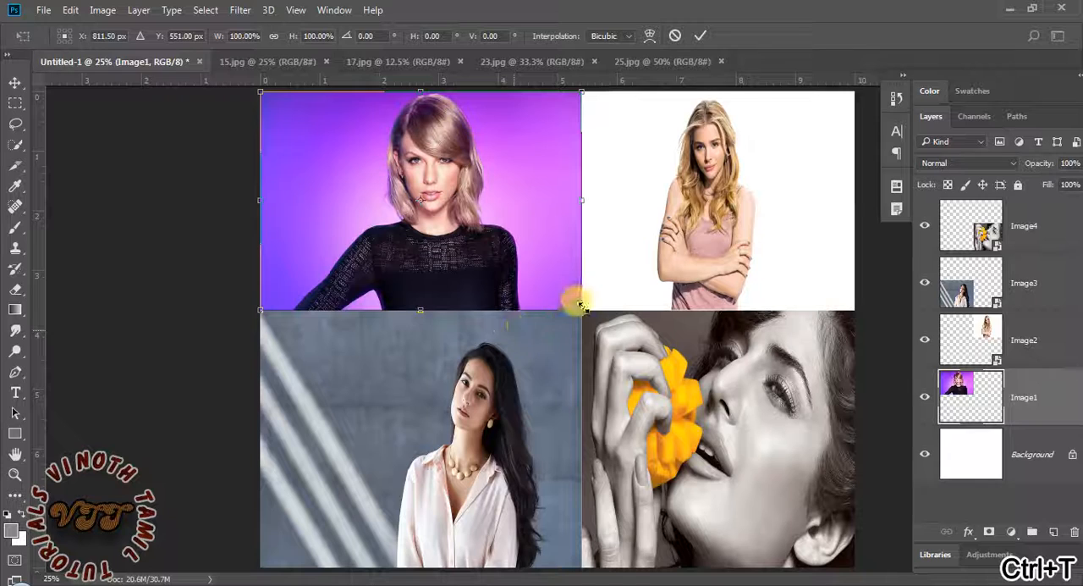
pyautogui.moveTo(580, 304); pyautogui.dragTo(707, 420)
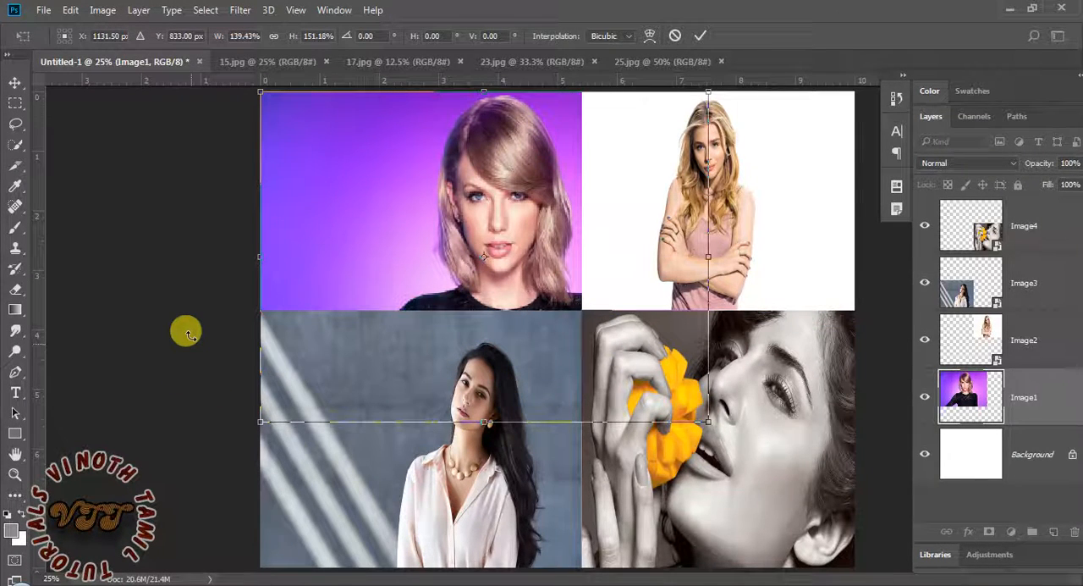
pyautogui.press('Return')
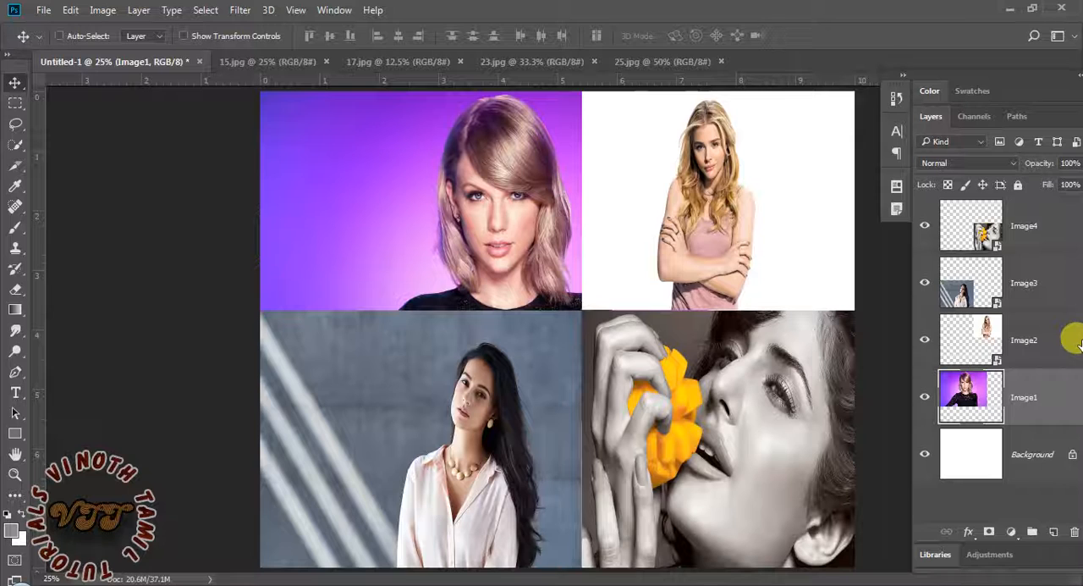
# Bring the enlarged Image1 straight to the front, and lower it one level at a time to just above Background
pyautogui.hotkey('ctrl', 'shift', ']')
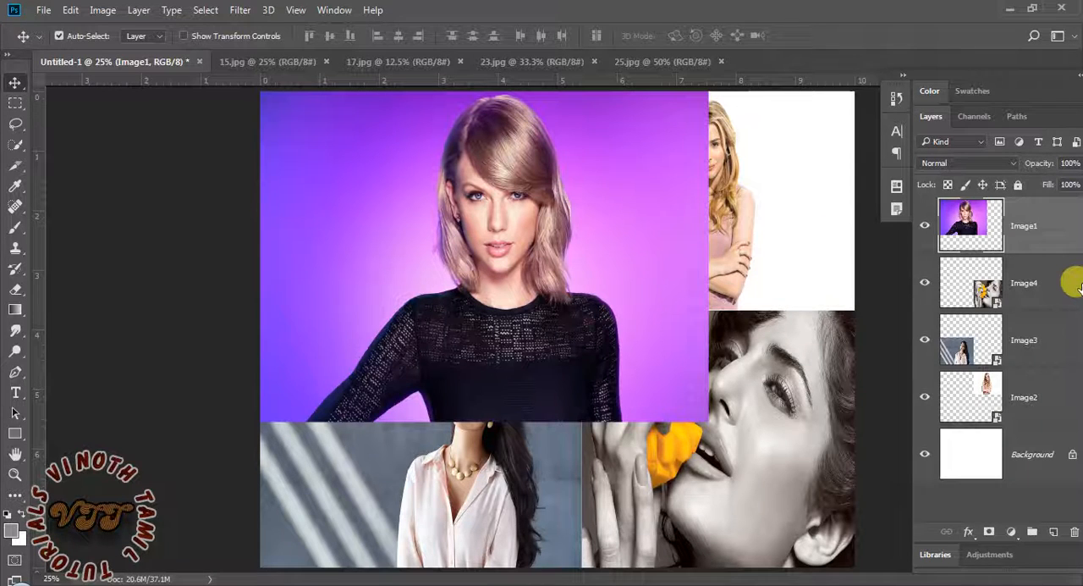
pyautogui.press('ctrl')
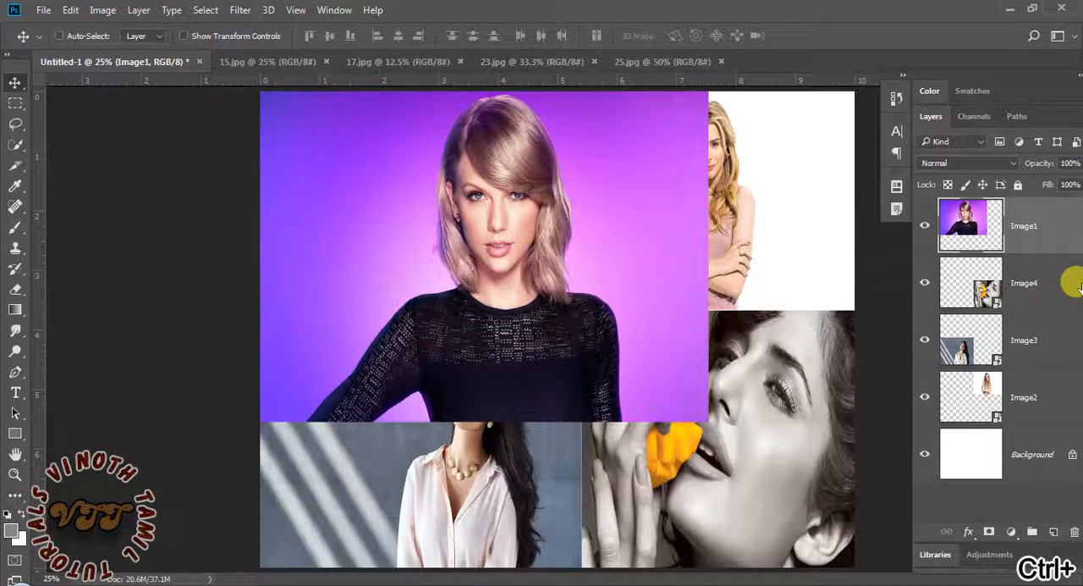
pyautogui.hotkey('ctrl', '[')
pyautogui.hotkey('ctrl', '[')
pyautogui.hotkey('ctrl', '[')
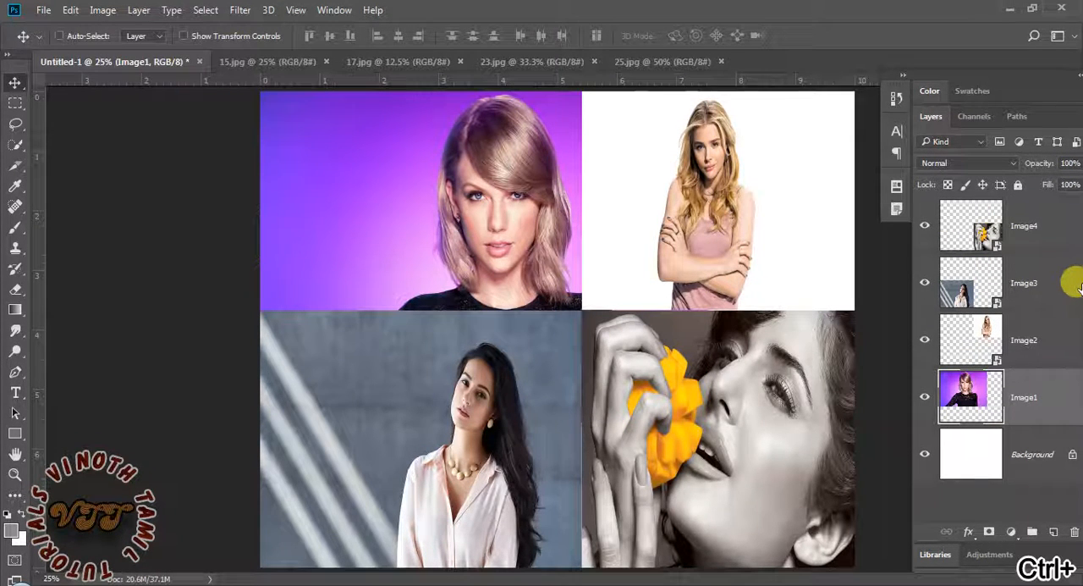
# Raise the enlarged Image1 stepwise above all the other photos, and lower it stepwise beneath them again
pyautogui.hotkey('ctrl', ']')
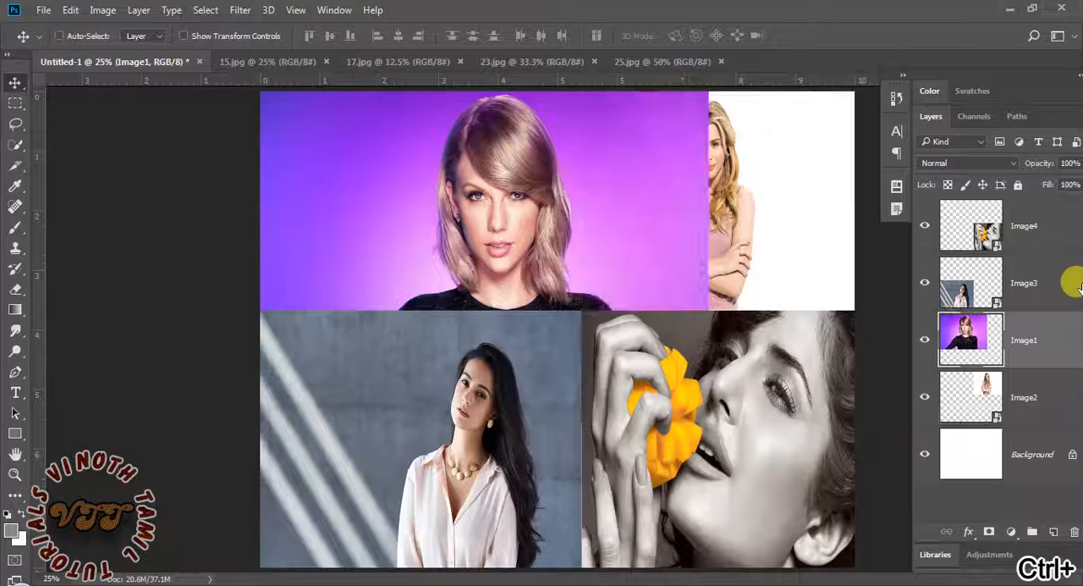
pyautogui.hotkey('ctrl', ']')
pyautogui.hotkey('ctrl', ']')
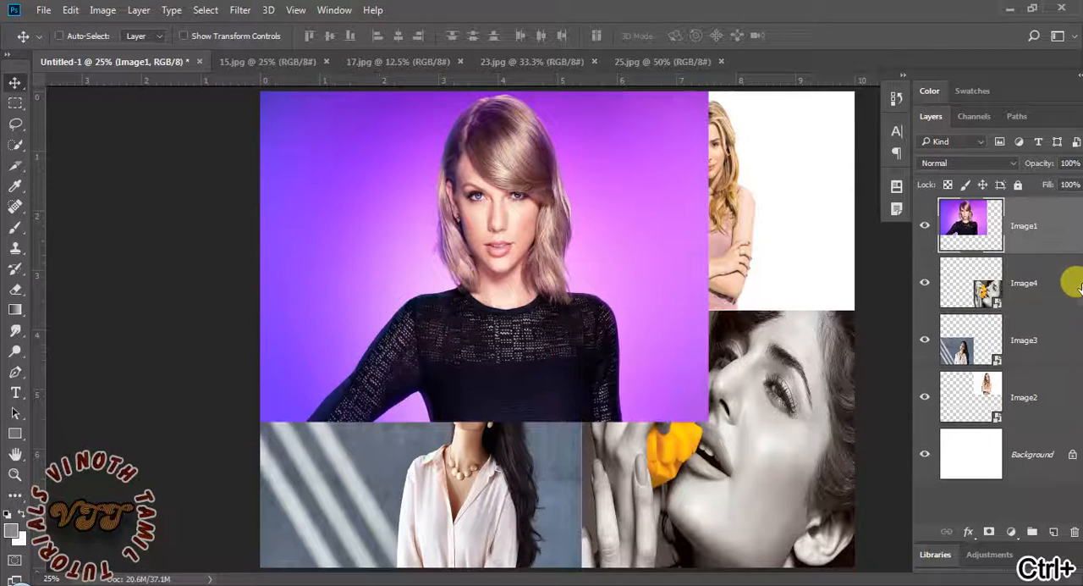
pyautogui.hotkey('ctrl', '[')
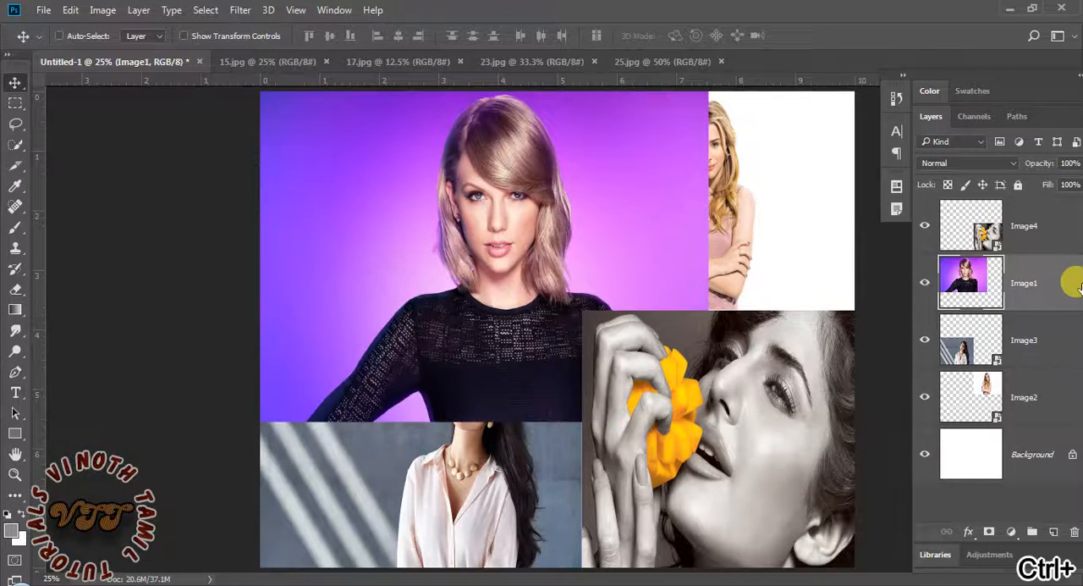
pyautogui.hotkey('ctrl', '[')
pyautogui.hotkey('ctrl', '[')
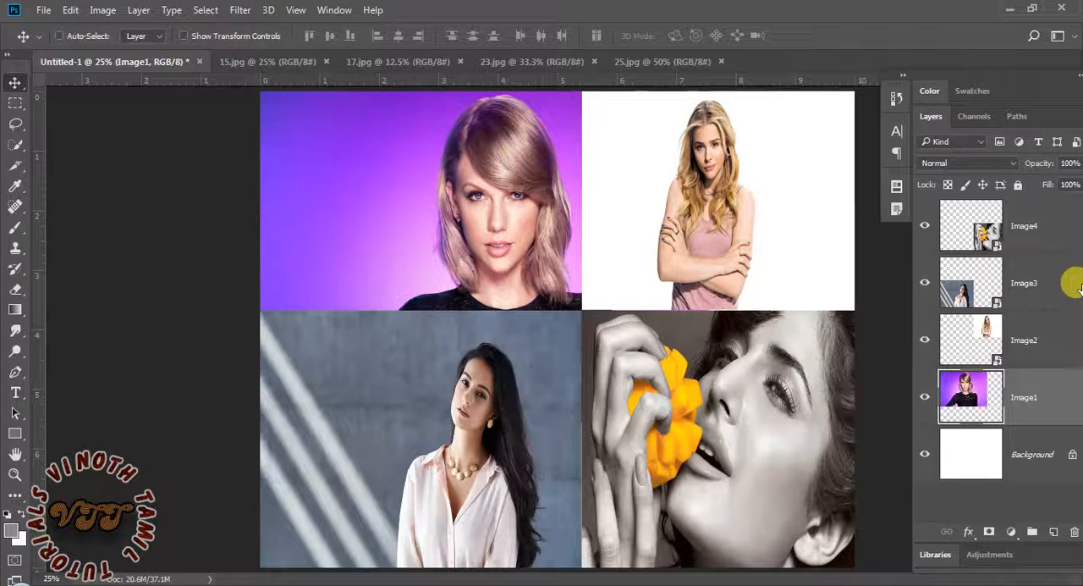
# Bring Image1 to the front and scale it to about 71.72% width and 66.15% height so it fits its collage quarter
pyautogui.hotkey('ctrl', 'shift', ']')
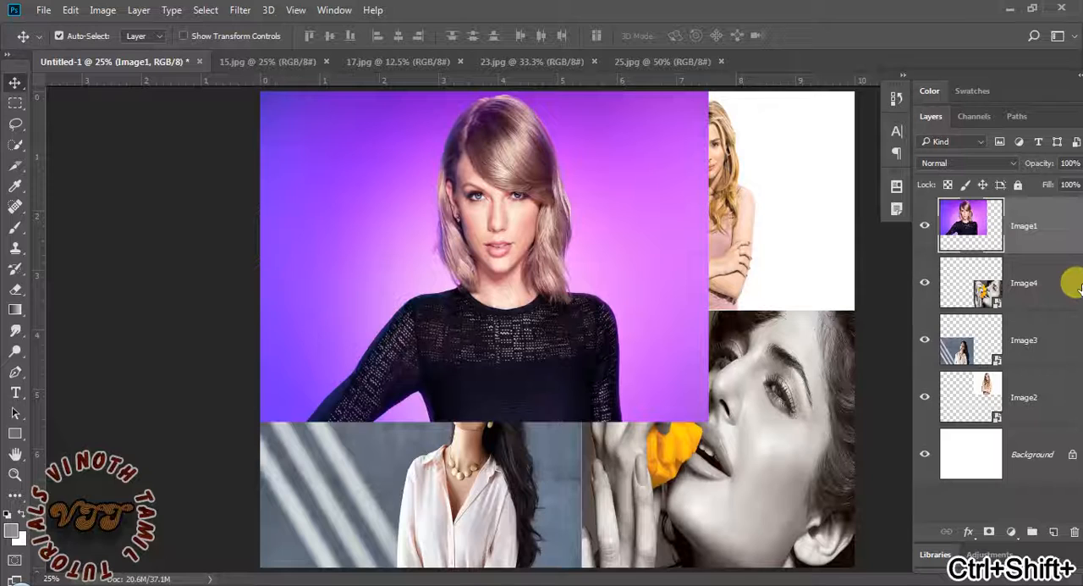
pyautogui.hotkey('ctrl', 't')
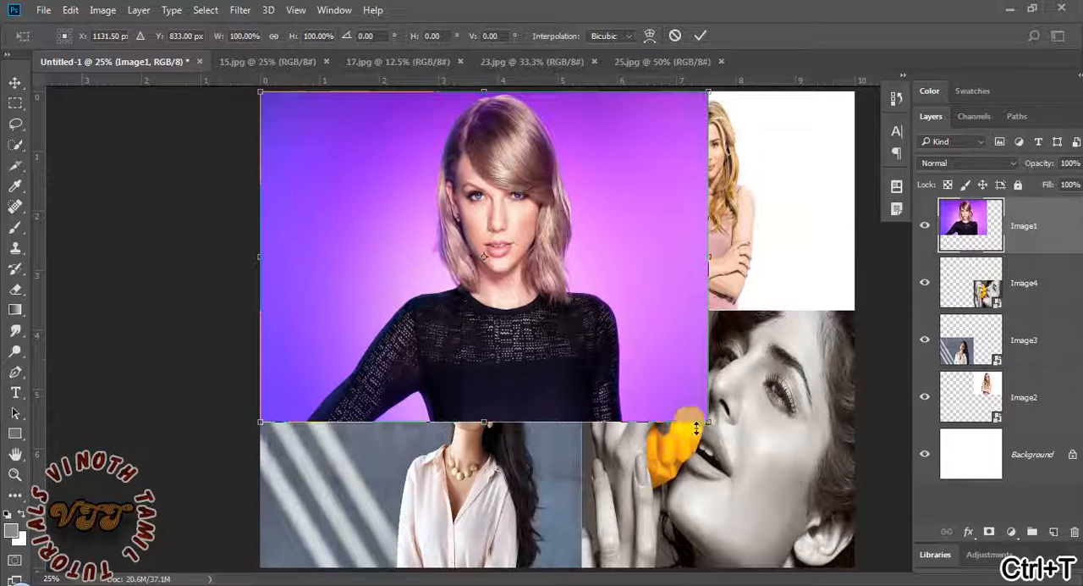
pyautogui.moveTo(695, 428); pyautogui.dragTo(581, 309)
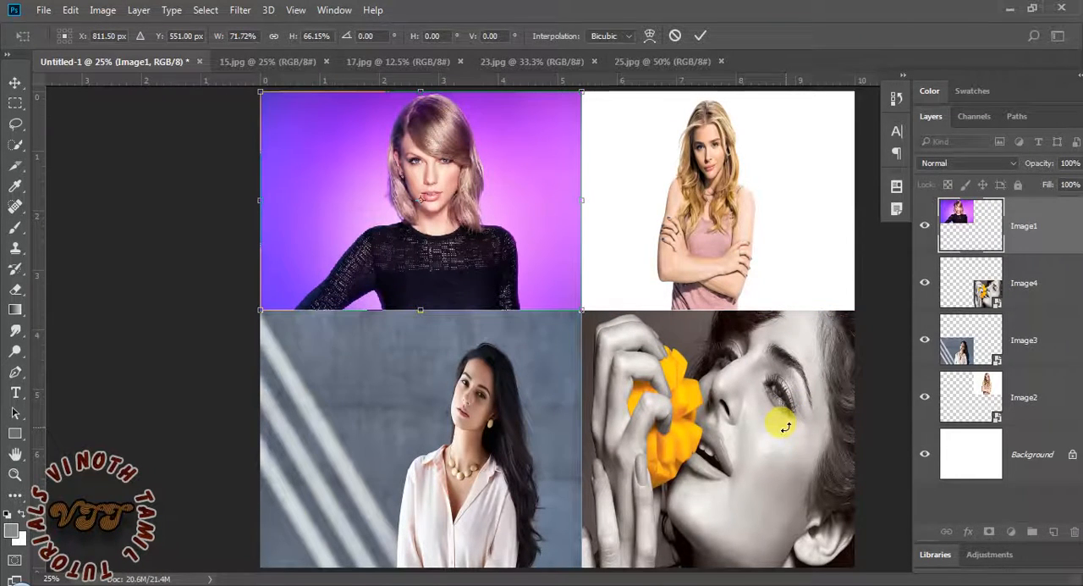
pyautogui.press('Return')
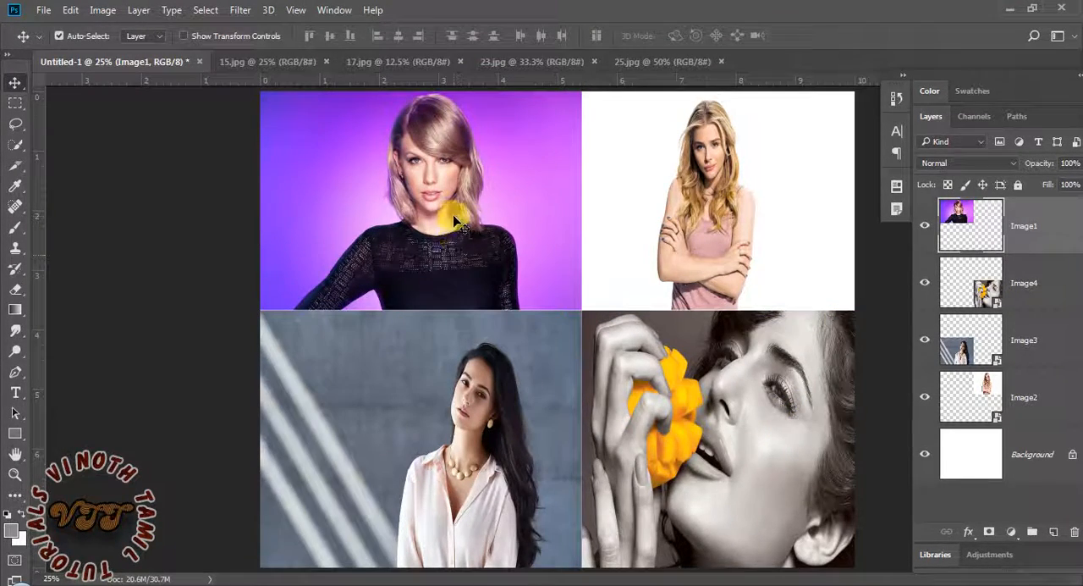
# Choose Image1 from the list of layers under its photo, and choose Background from the list under the Image4 photo
pyautogui.rightClick(454, 219)
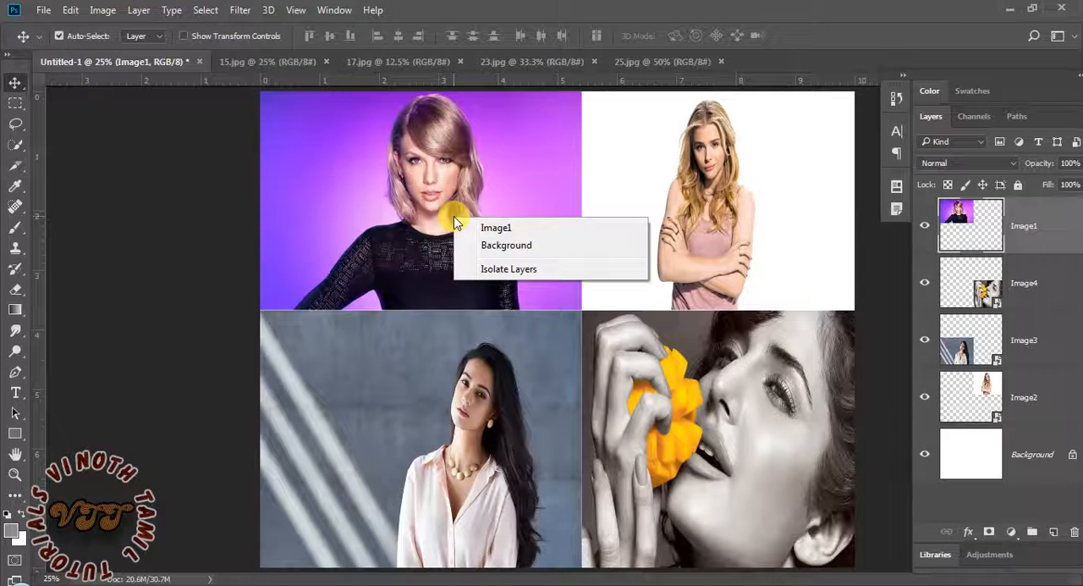
pyautogui.click(510, 230)
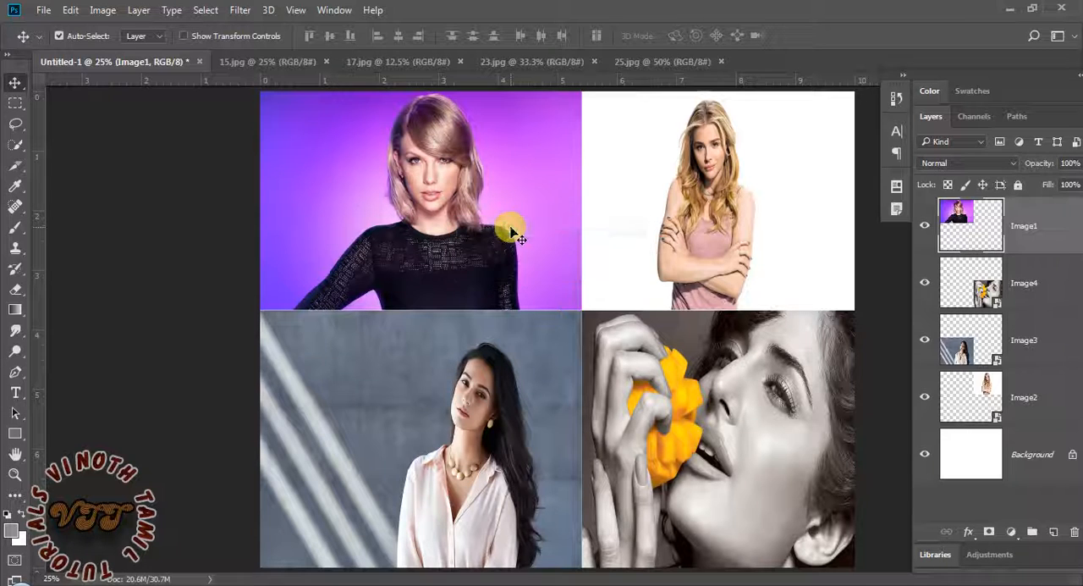
pyautogui.rightClick(662, 429)
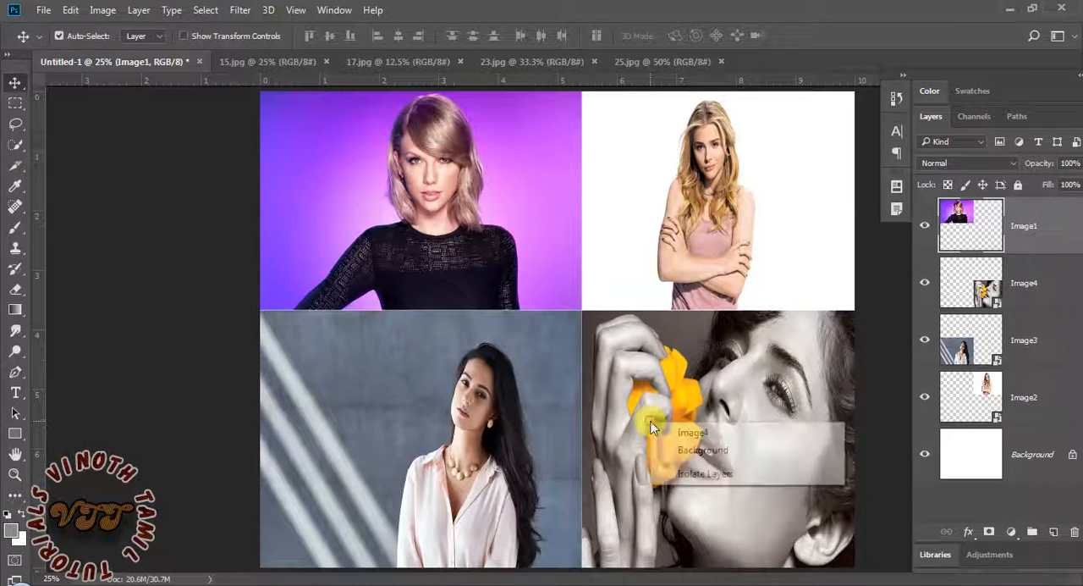
pyautogui.click(705, 457)
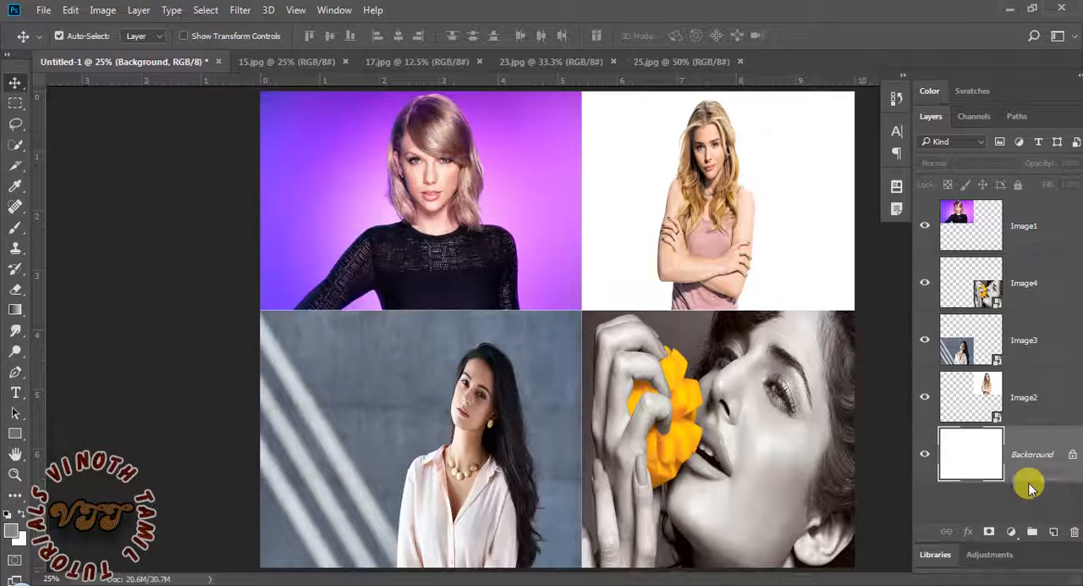
# Convert the Background into a regular layer named Layer 0, undo the conversion, and unlock the Background directly with its lock
pyautogui.doubleClick(986, 460)
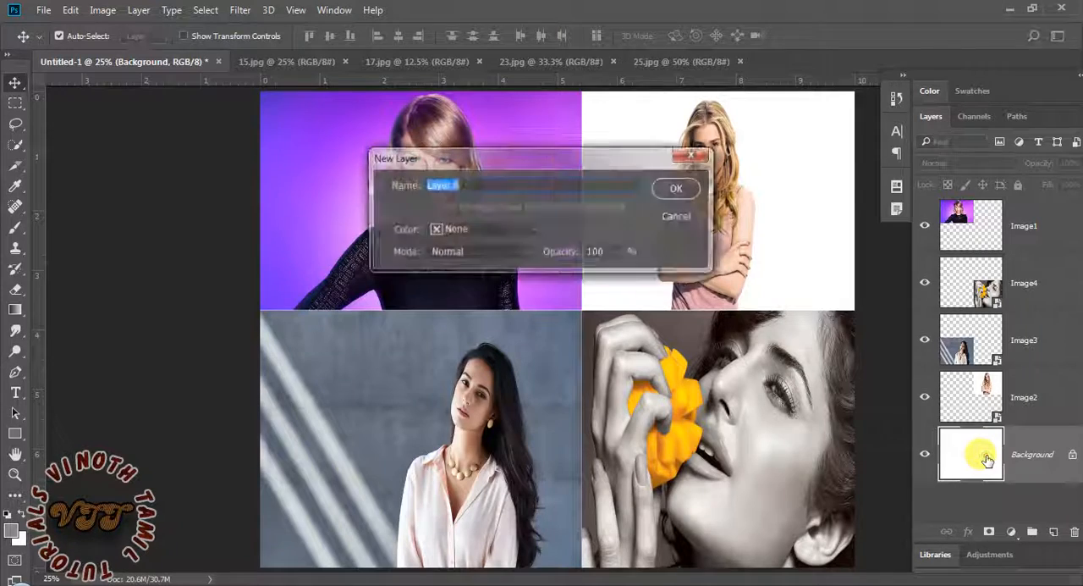
pyautogui.click(677, 188)
pyautogui.hotkey('ctrl', 'z')
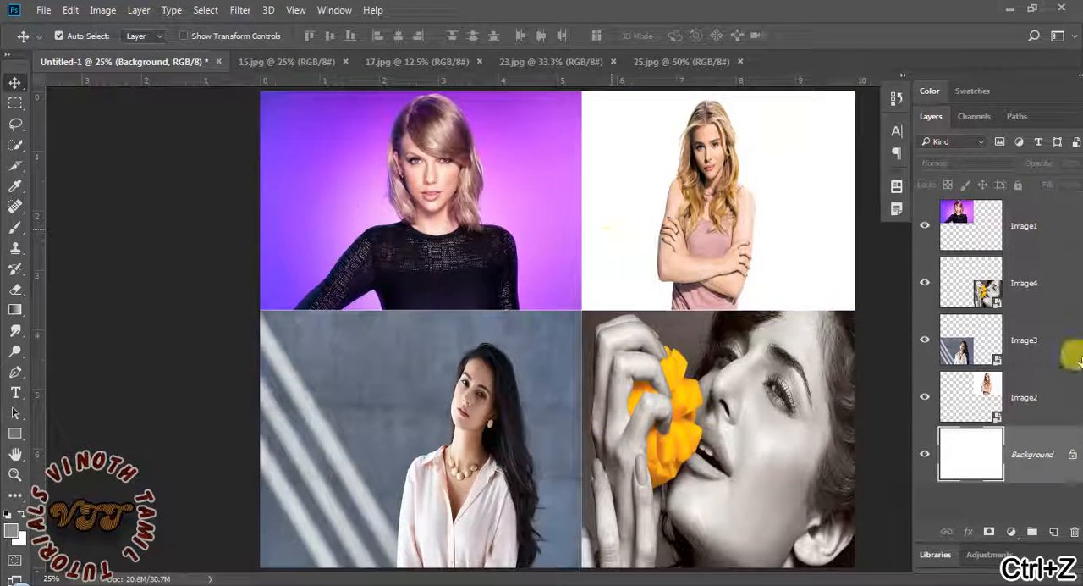
pyautogui.click(1072, 457)
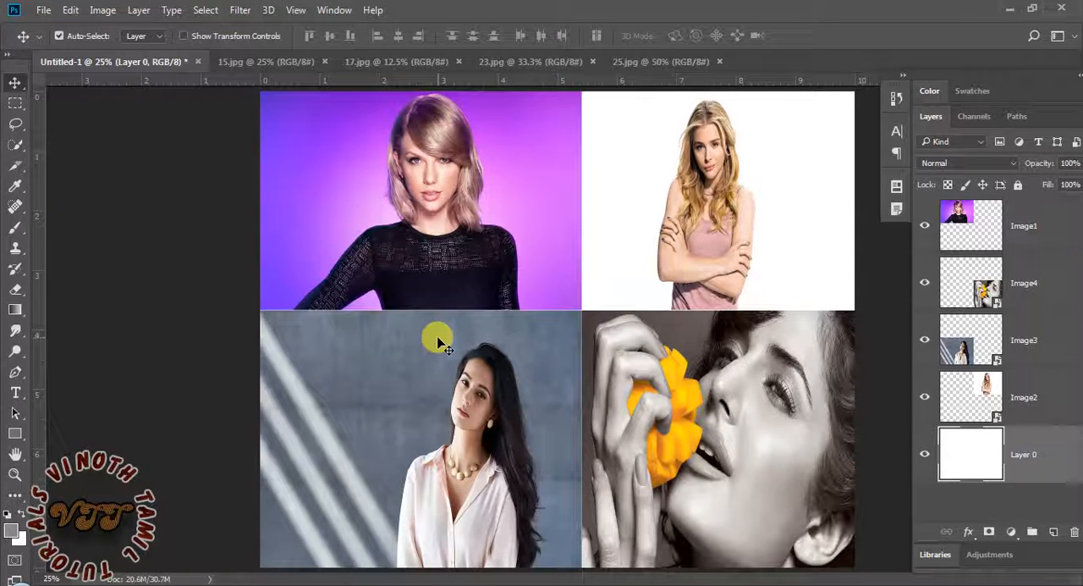
# Select the Image1 photo, move its layer down the stack below Image4, and return it to the top of the stack
pyautogui.click(471, 264)
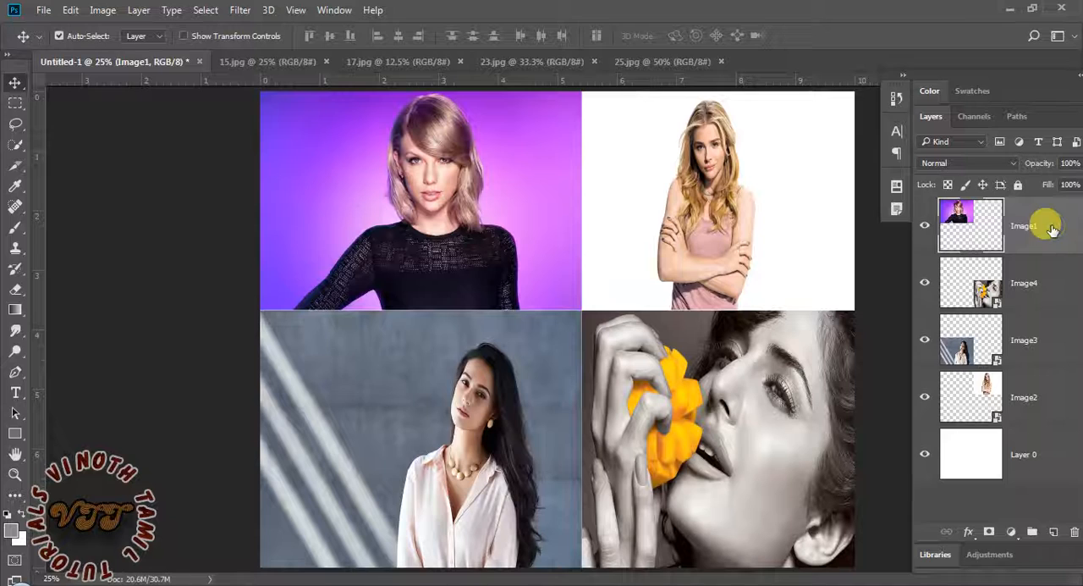
pyautogui.moveTo(1052, 230); pyautogui.dragTo(1038, 355)
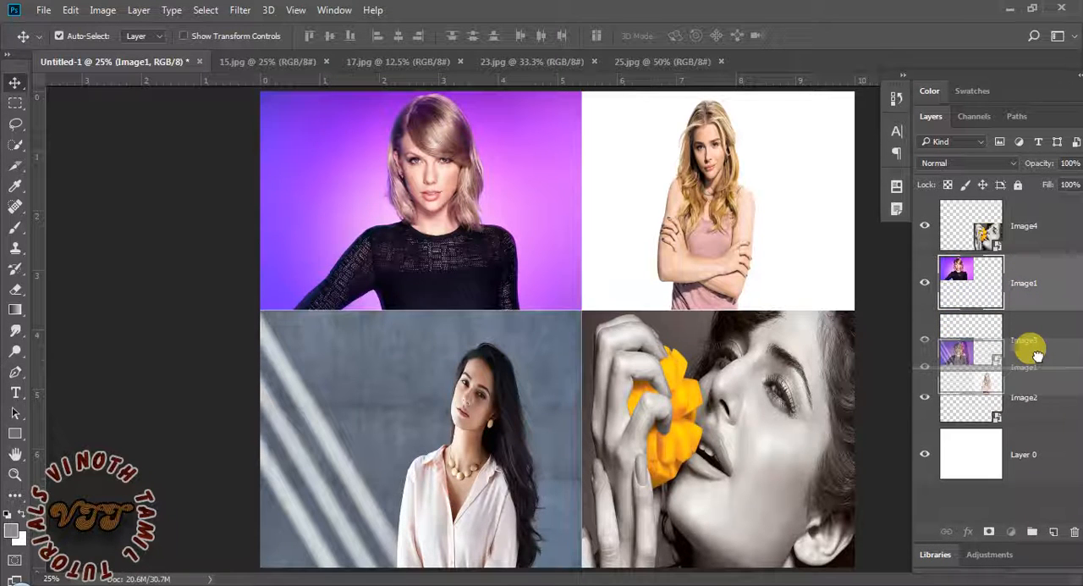
pyautogui.moveTo(1038, 355); pyautogui.dragTo(1012, 205)
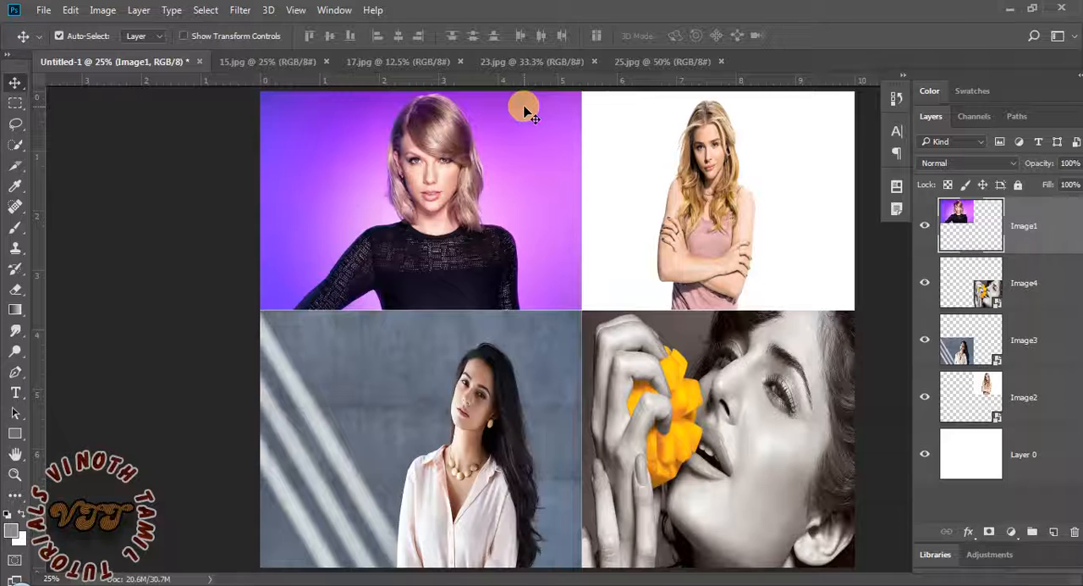
# Lower Image1 one level at a time through the layer stack until it lies beneath Layer 0
pyautogui.press('ctrl')
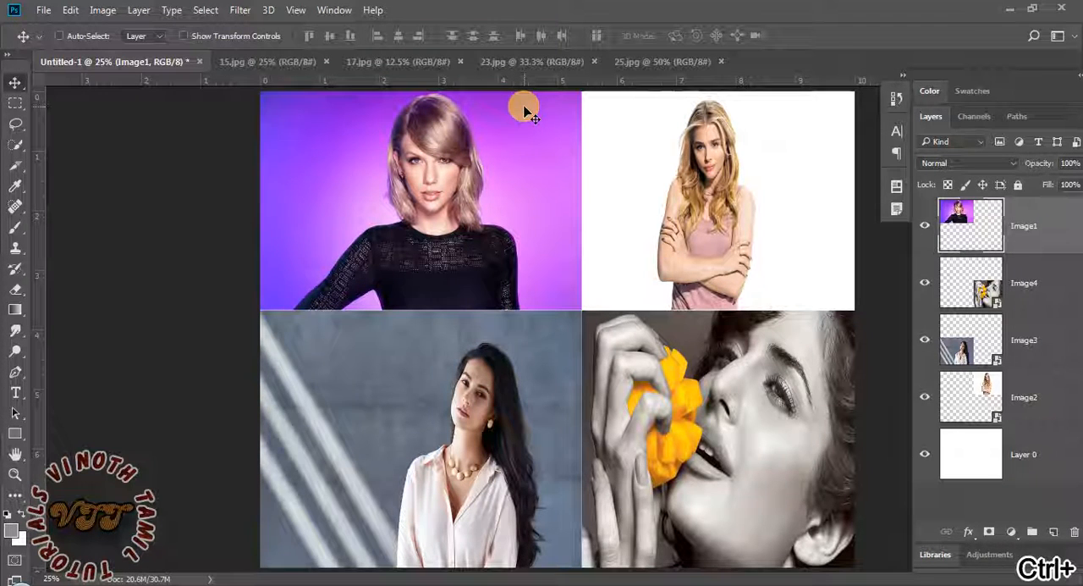
pyautogui.hotkey('ctrl', '[')
pyautogui.hotkey('ctrl', '[')
pyautogui.hotkey('ctrl', '[')
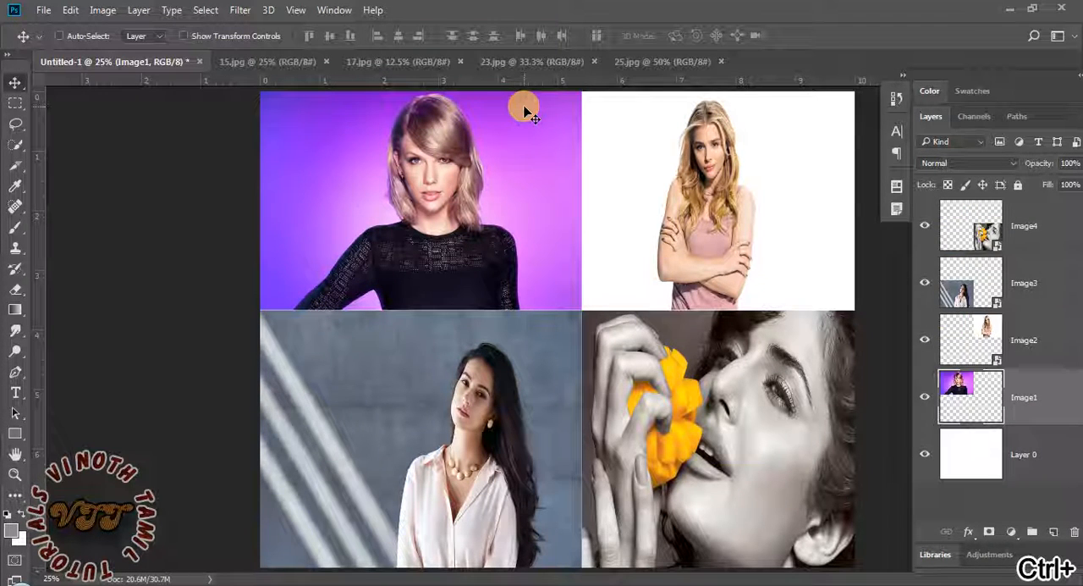
pyautogui.hotkey('ctrl', '[')
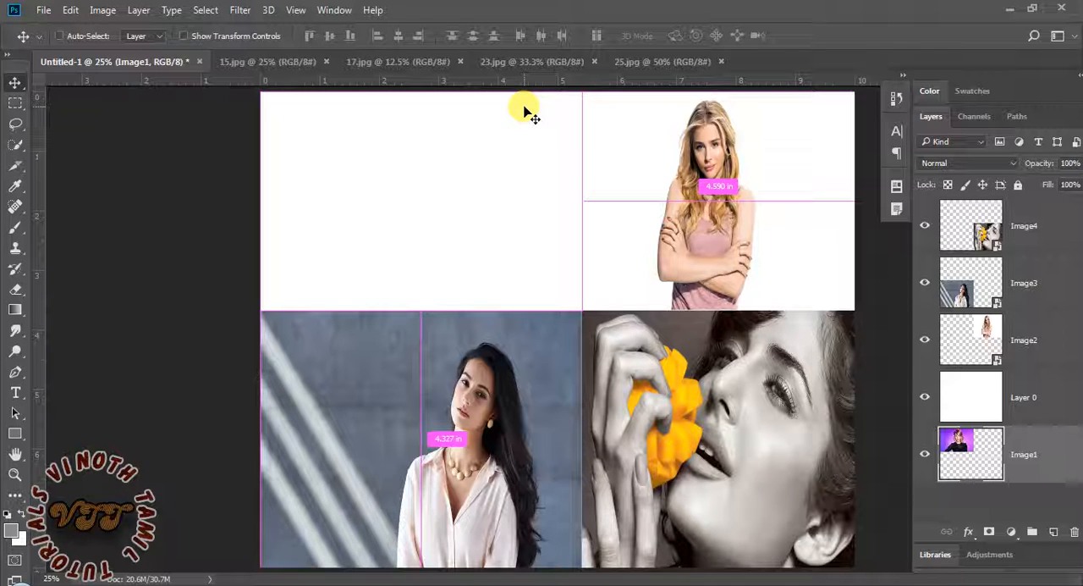
# Raise Image1 one level above Layer 0, lower it beneath again, and bring it straight to the front of all layers
pyautogui.hotkey('ctrl', ']')
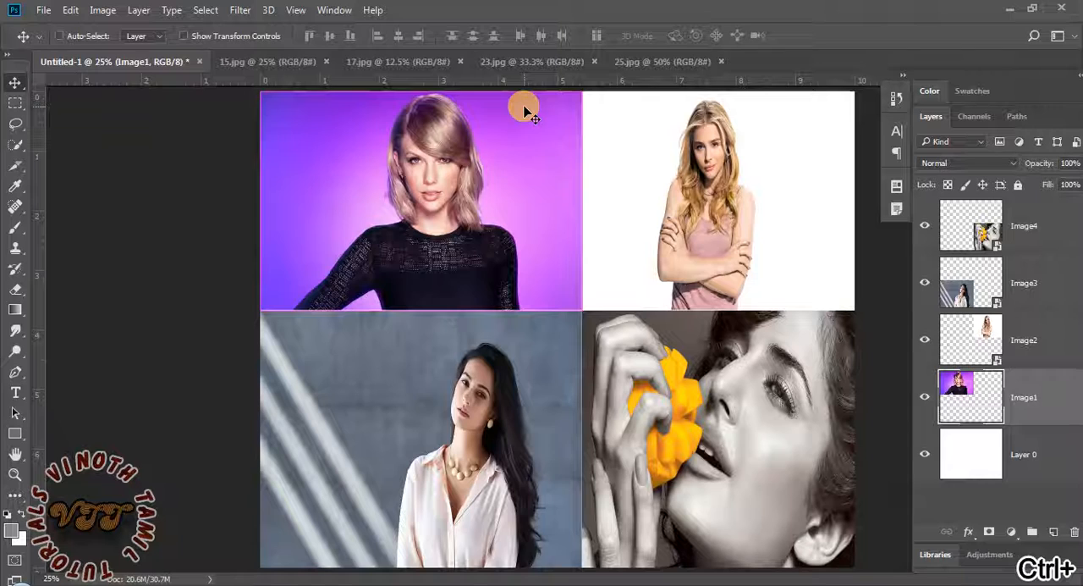
pyautogui.hotkey('ctrl', '[')
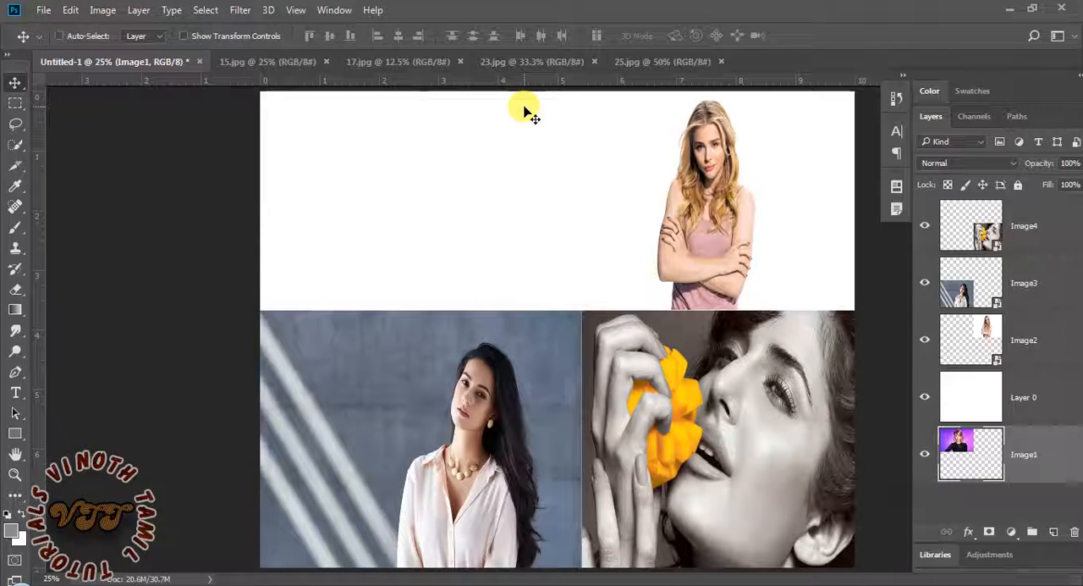
pyautogui.hotkey('ctrl', 'shift', ']')
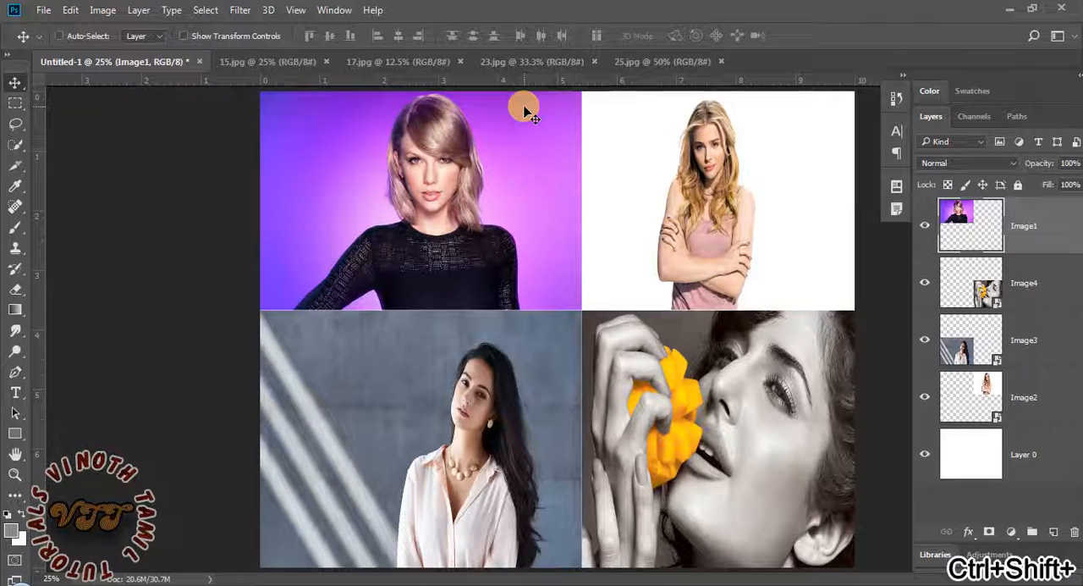